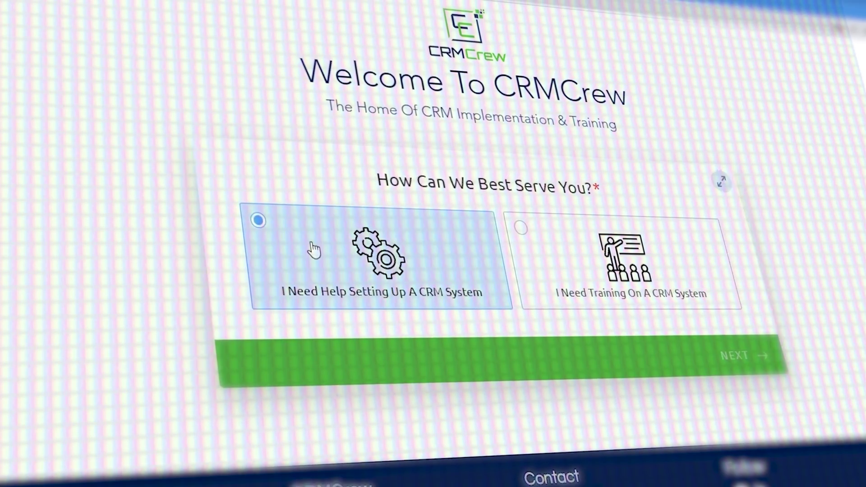
Step: Select 'I Need Help Setting Up A CRM System' on the CRMCrew welcome form
left_click(650, 270)
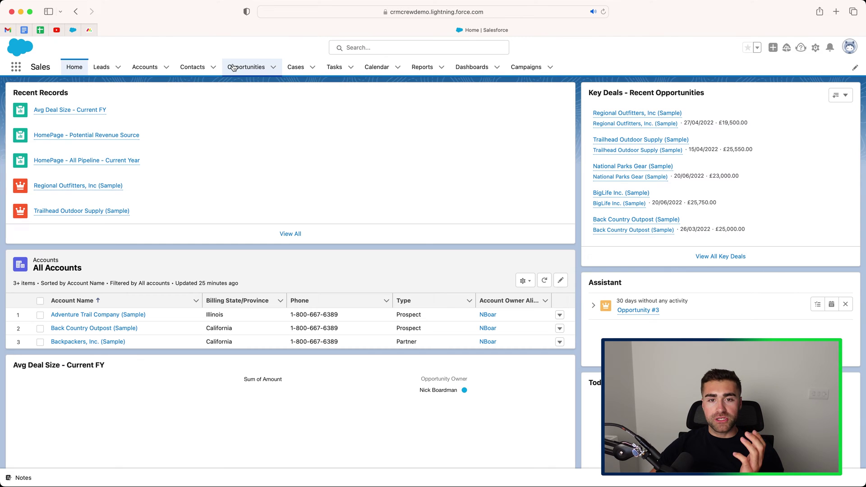
Step: Open the Opportunities list from the Salesforce navigation bar
left_click(234, 68)
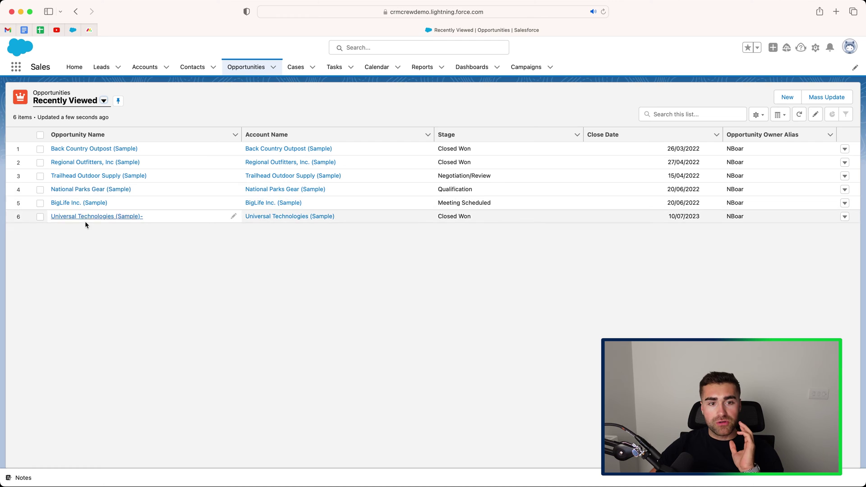
left_click(93, 149)
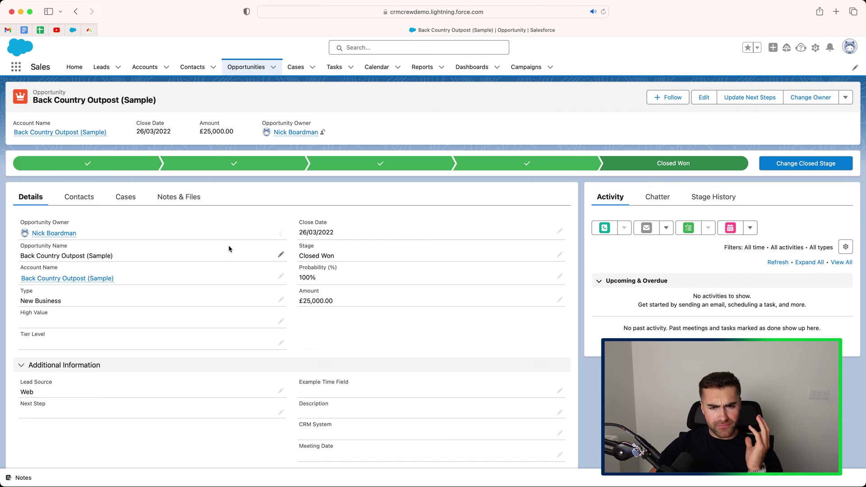
scroll(228, 246, "down", 2)
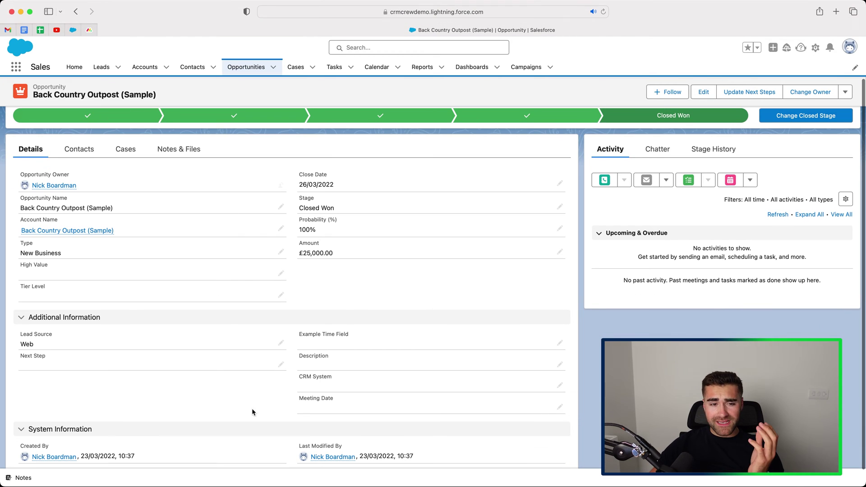
scroll(201, 179, "up", 2)
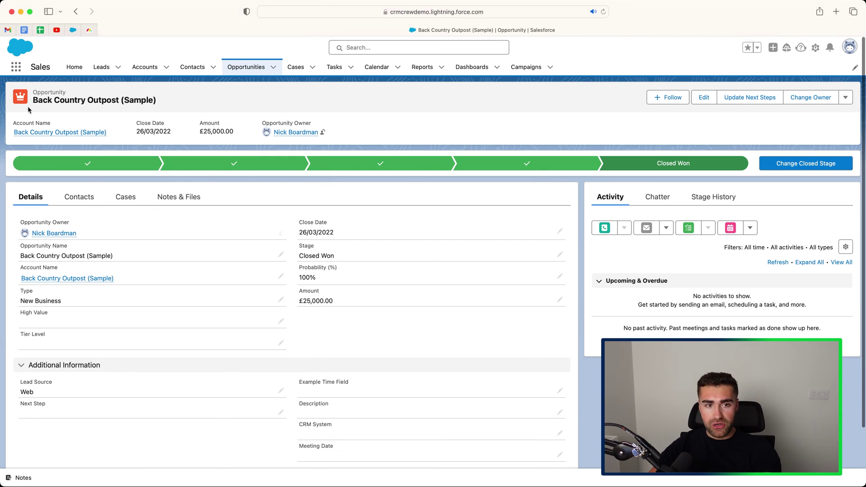
mouse_move(40, 135)
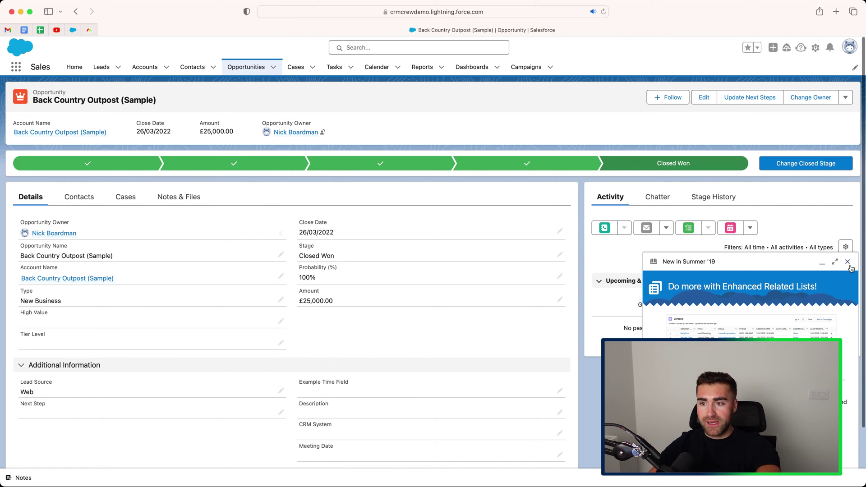
left_click(849, 265)
scroll(72, 230, "down", 2)
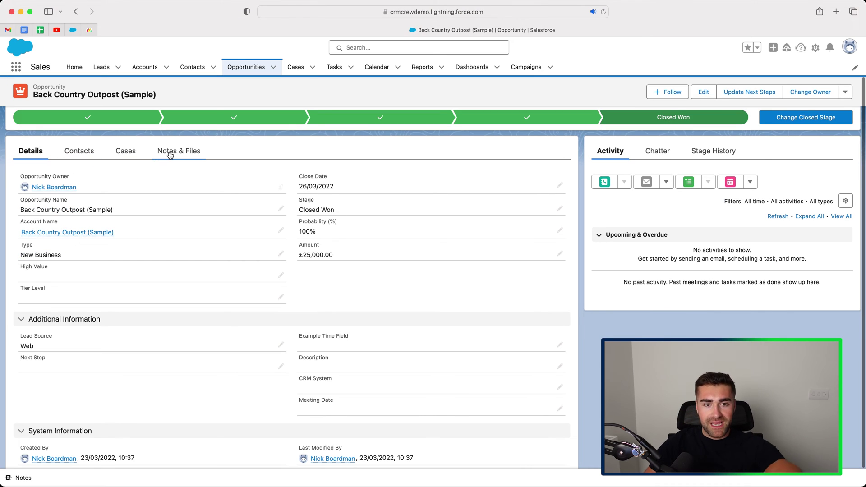
scroll(151, 251, "down", 1)
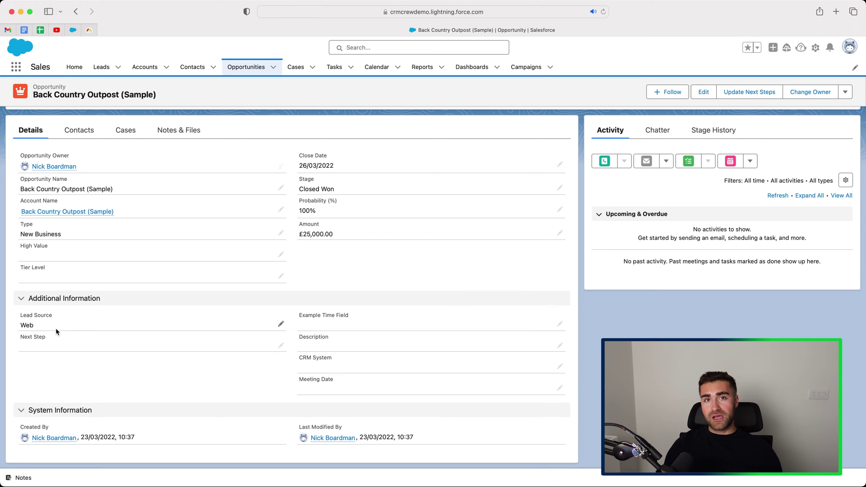
scroll(63, 328, "up", 1)
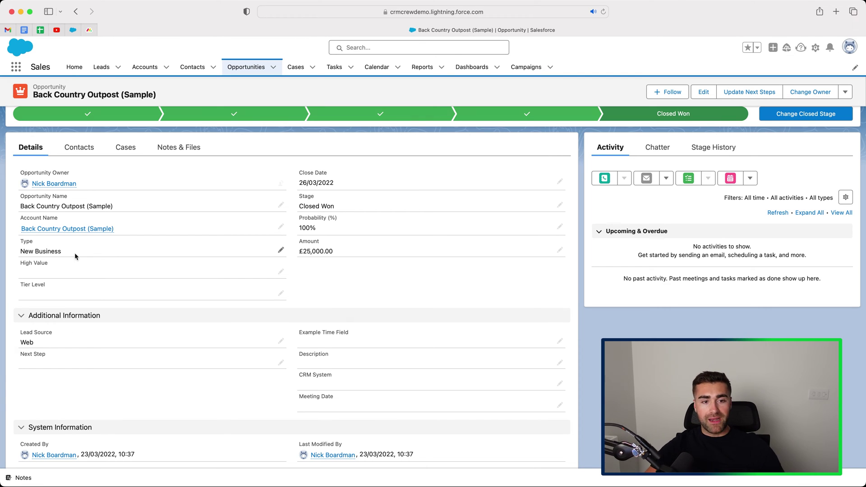
left_click(23, 316)
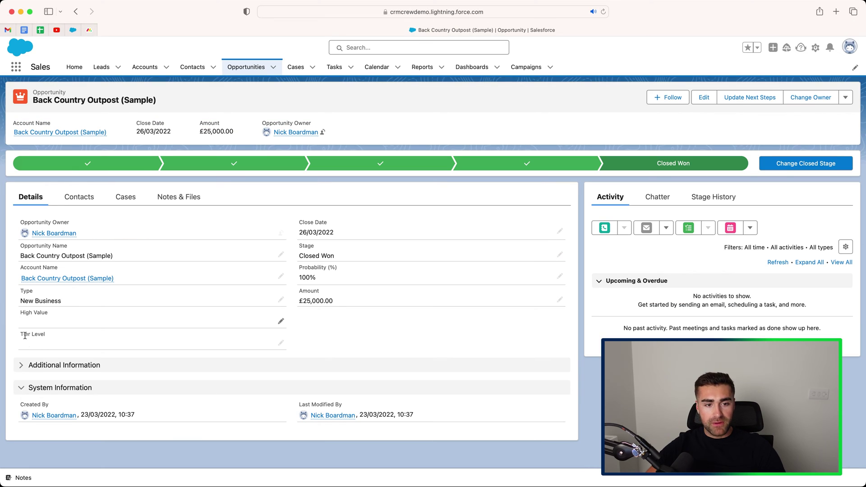
left_click(26, 370)
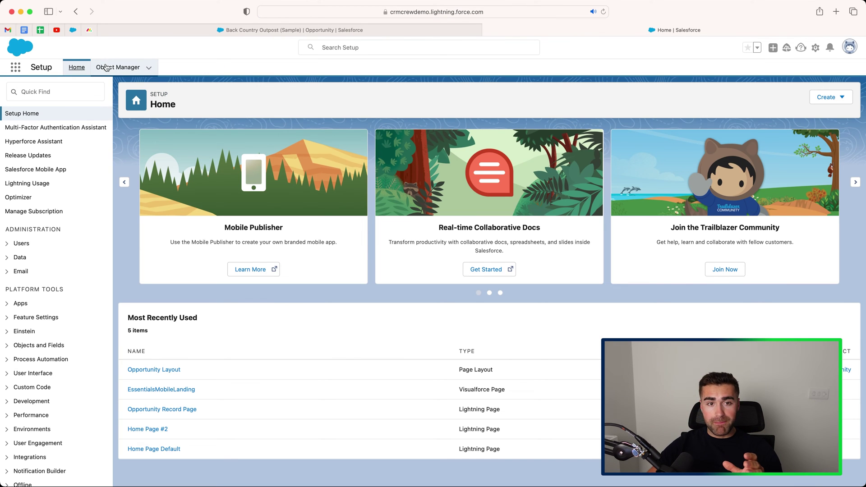
Step: Filter Object Manager by 'opp' and open the Opportunity object's Page Layouts
left_click(116, 68)
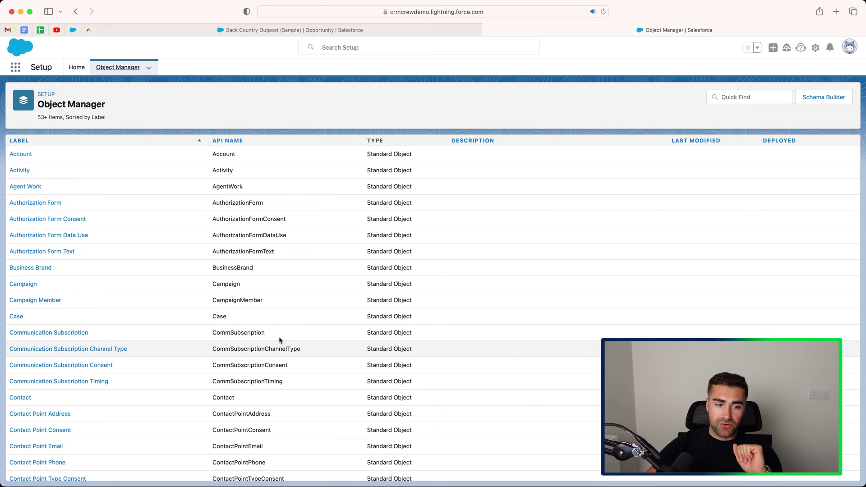
scroll(280, 340, "down", 10)
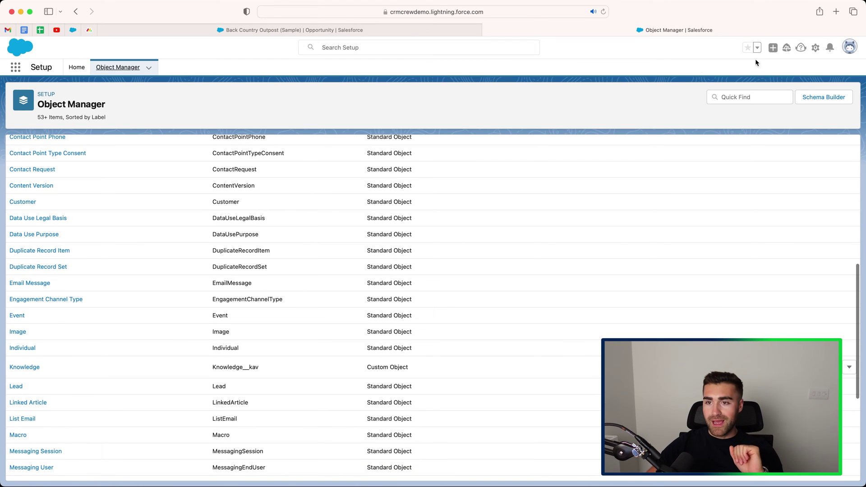
left_click(739, 96)
type("opp")
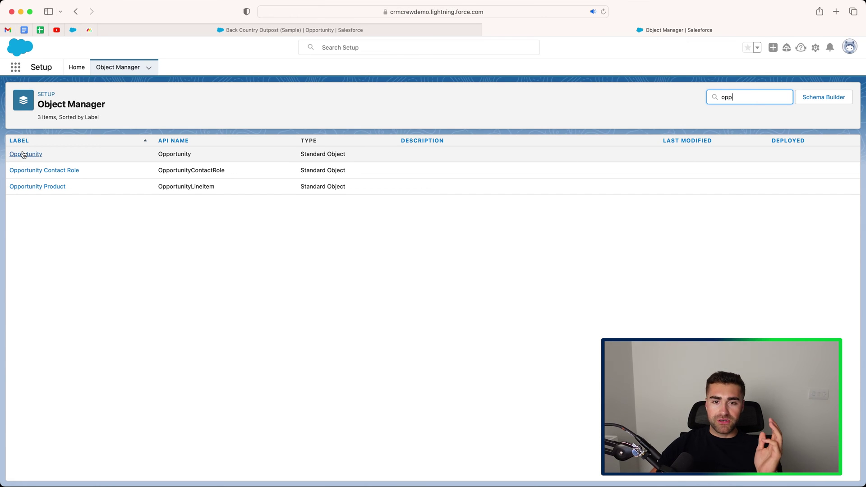
left_click(25, 154)
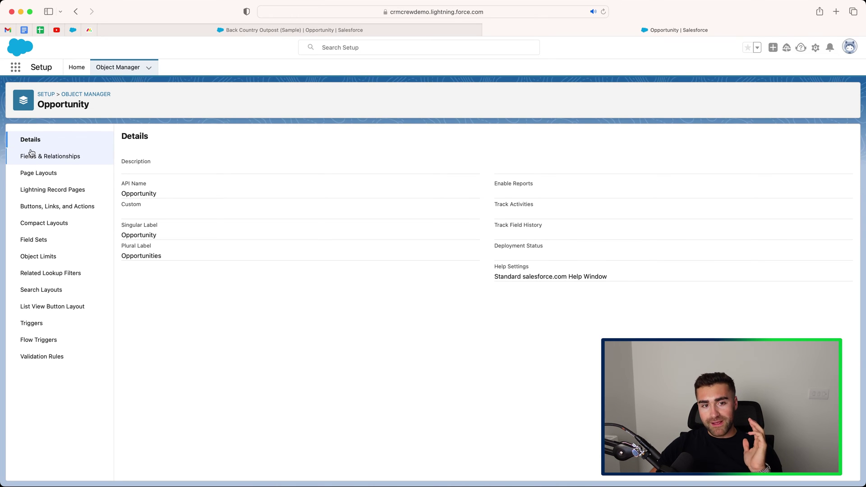
left_click(31, 177)
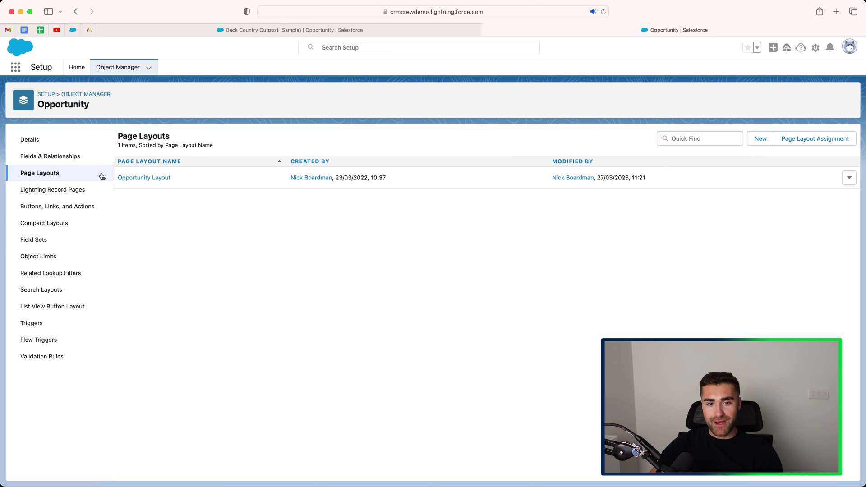
Step: In Opportunity Layout, drag Tier Level under Example Time Field in Additional Information and save
left_click(145, 178)
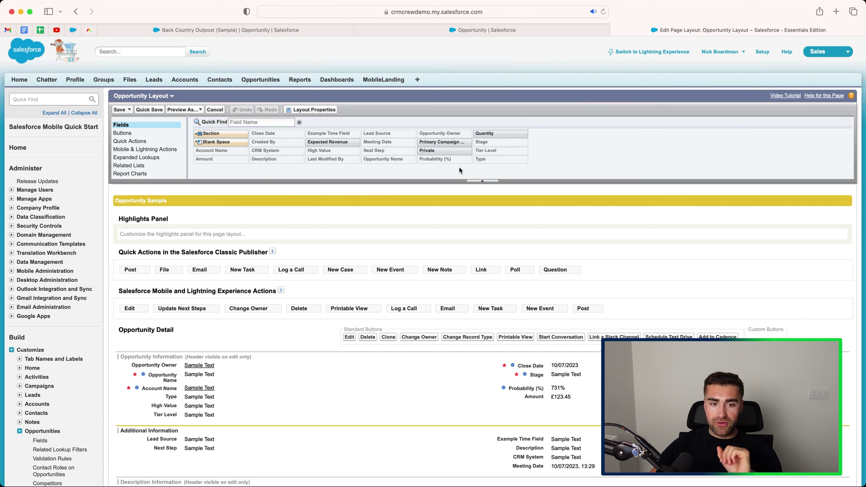
scroll(248, 246, "down", 4)
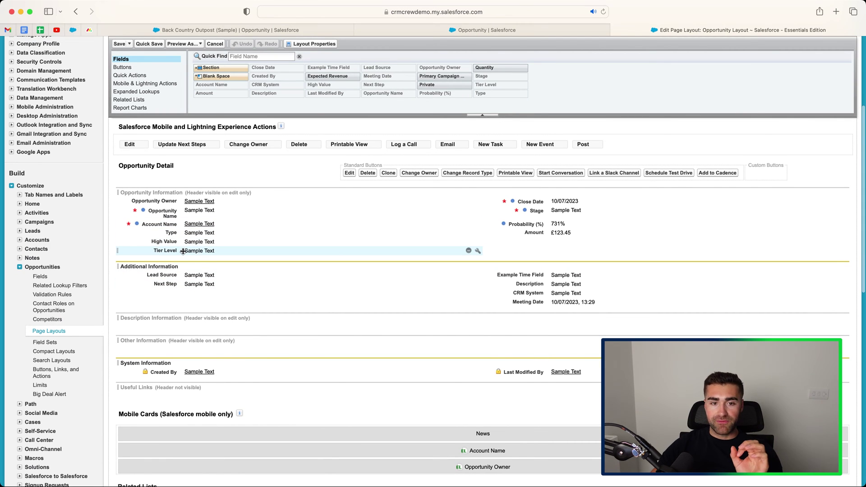
left_click_drag(182, 252, 513, 281)
scroll(504, 278, "up", 5)
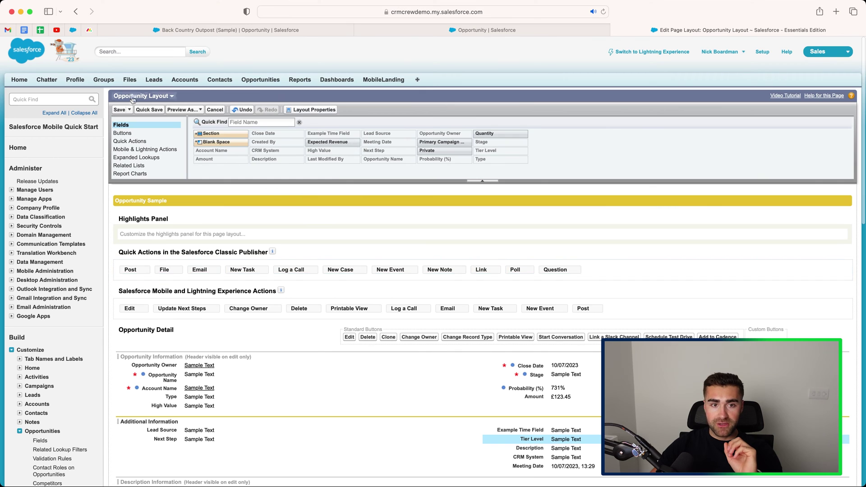
left_click(120, 110)
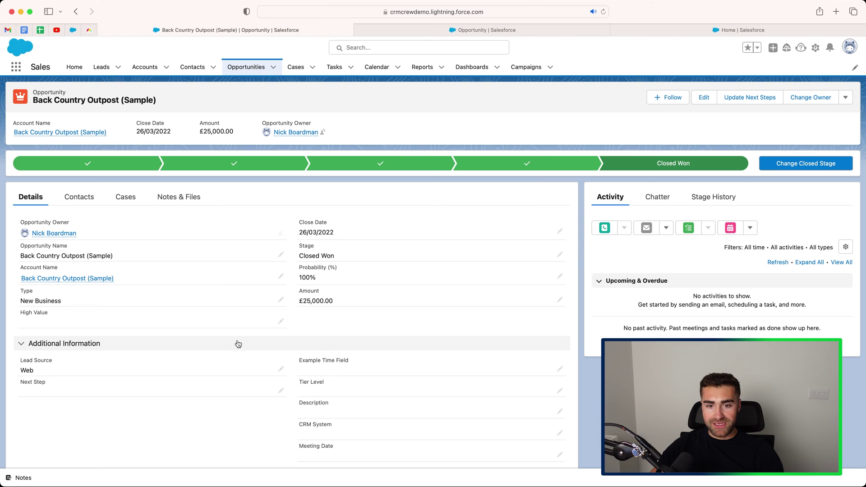
Step: Drop a new 2-column section into the Opportunity Layout and name it 'Example Section'
left_click(659, 28)
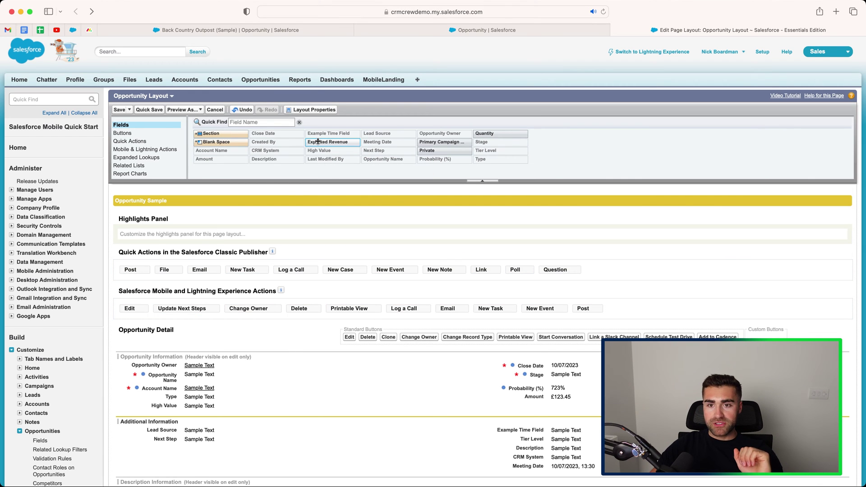
left_click_drag(321, 138, 294, 147)
scroll(343, 262, "down", 4)
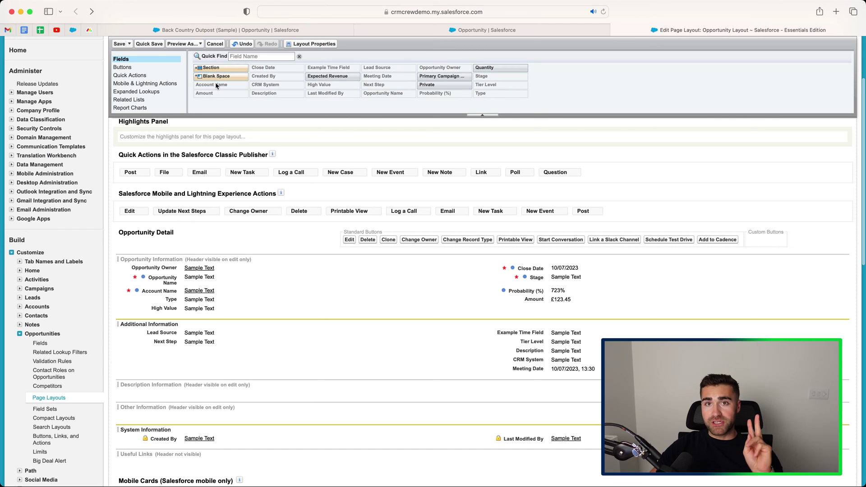
left_click_drag(219, 67, 177, 378)
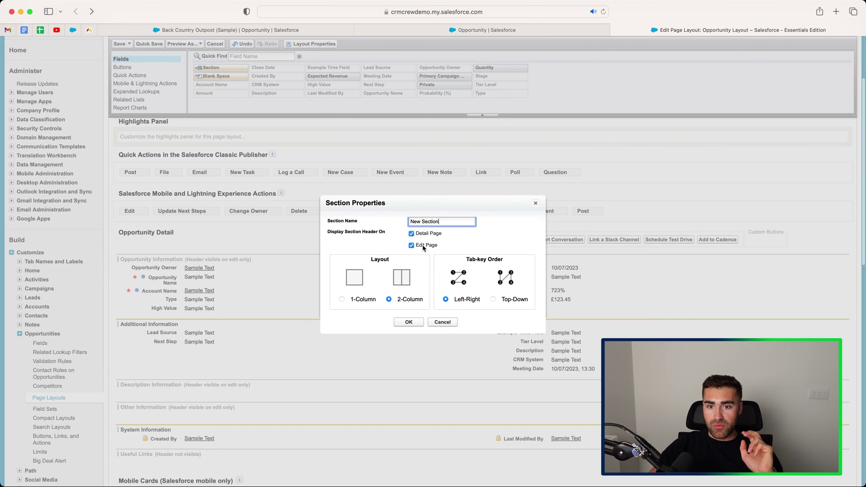
triple_click(440, 223)
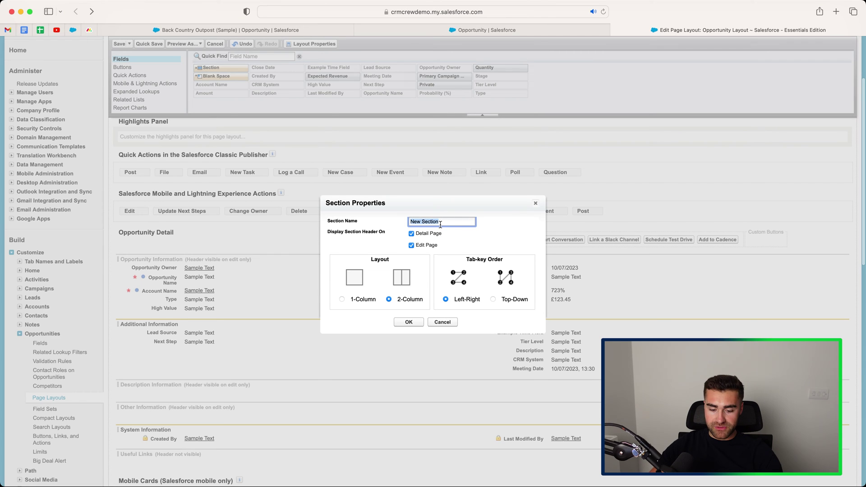
type("Example S")
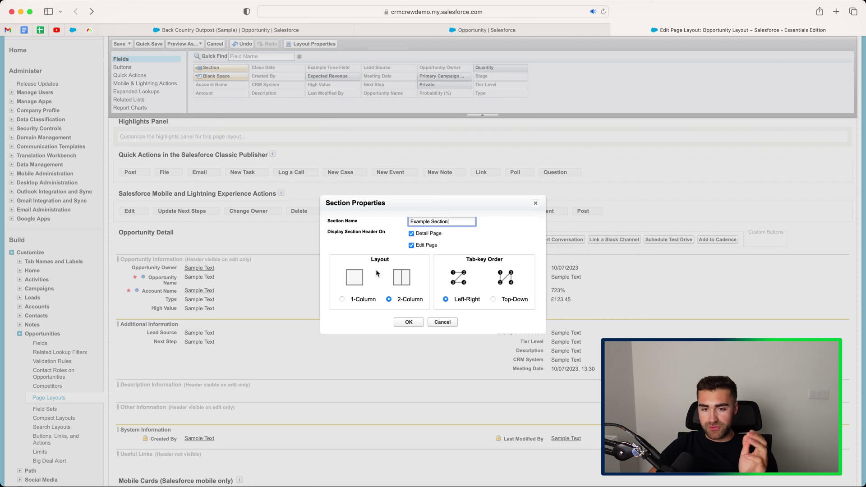
scroll(458, 257, "up", 3)
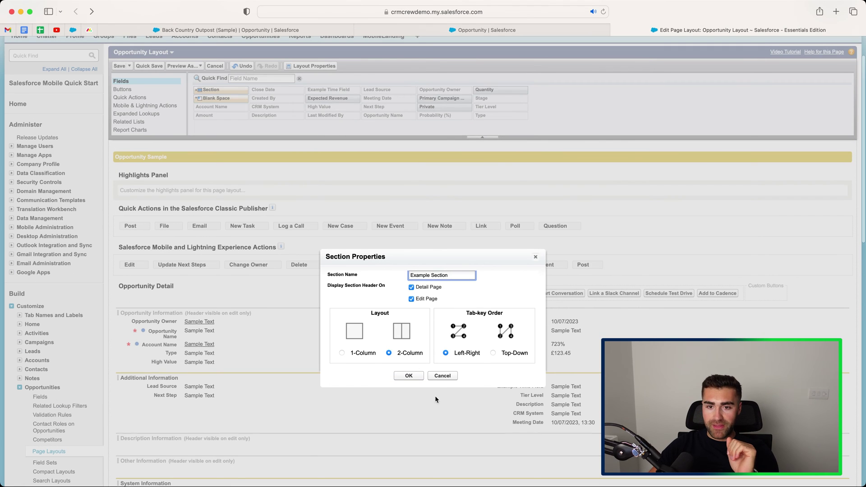
Step: Place Example Time Field and Tier Level side by side in Example Section, then quick-save
left_click(408, 376)
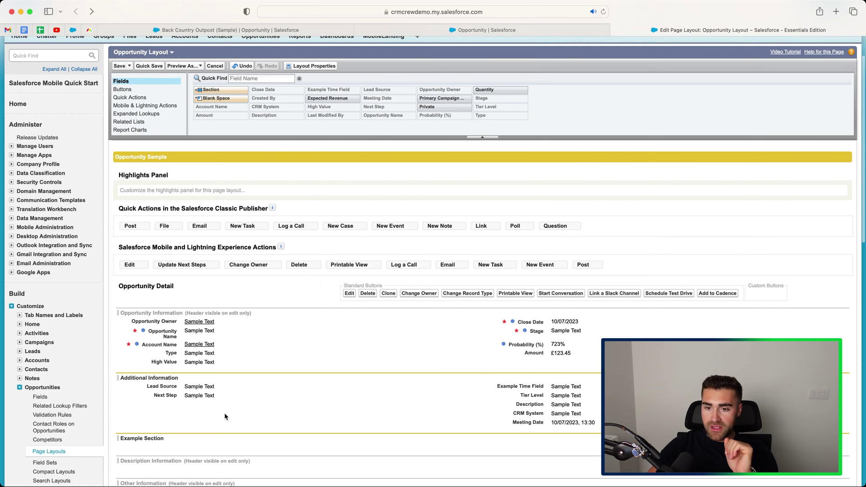
scroll(210, 300, "down", 5)
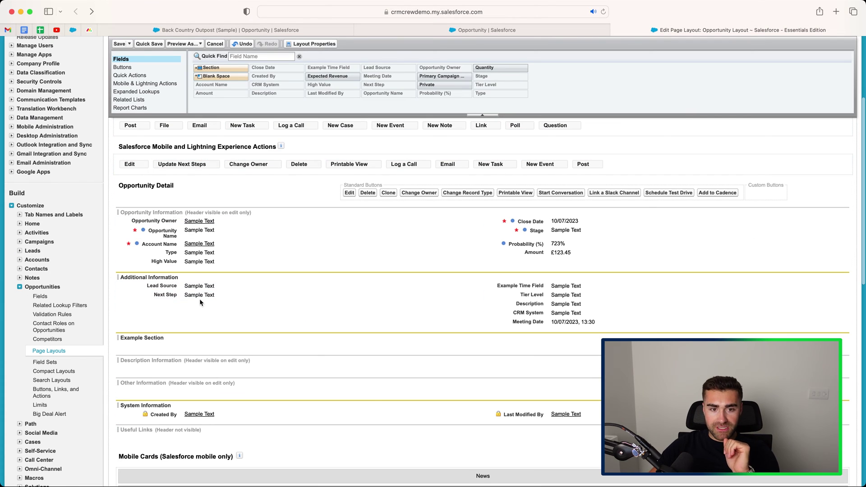
left_click_drag(565, 283, 322, 338)
left_click_drag(555, 287, 332, 341)
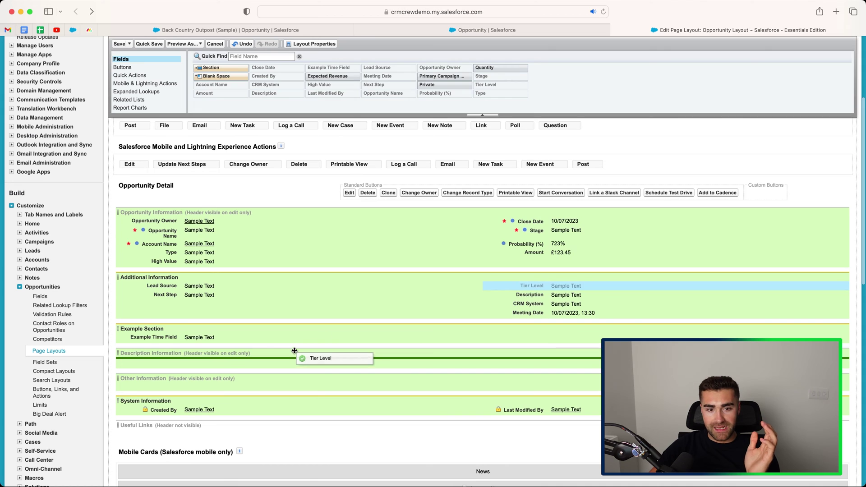
left_click_drag(295, 351, 551, 337)
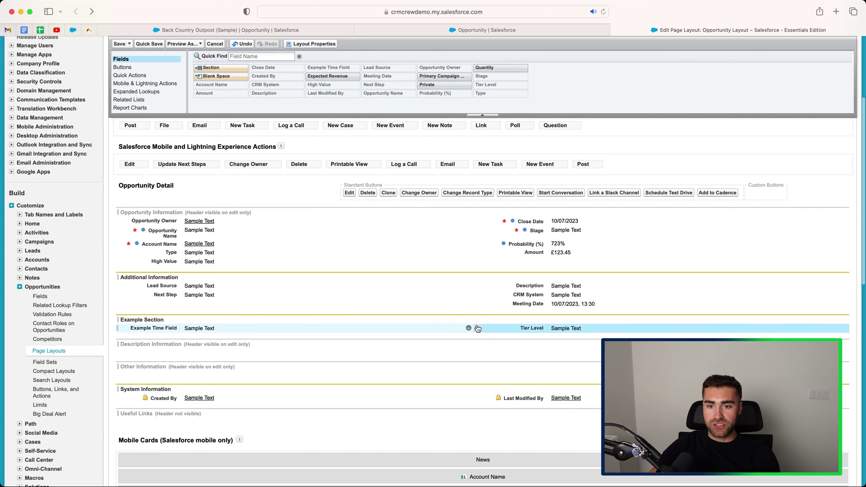
left_click(145, 45)
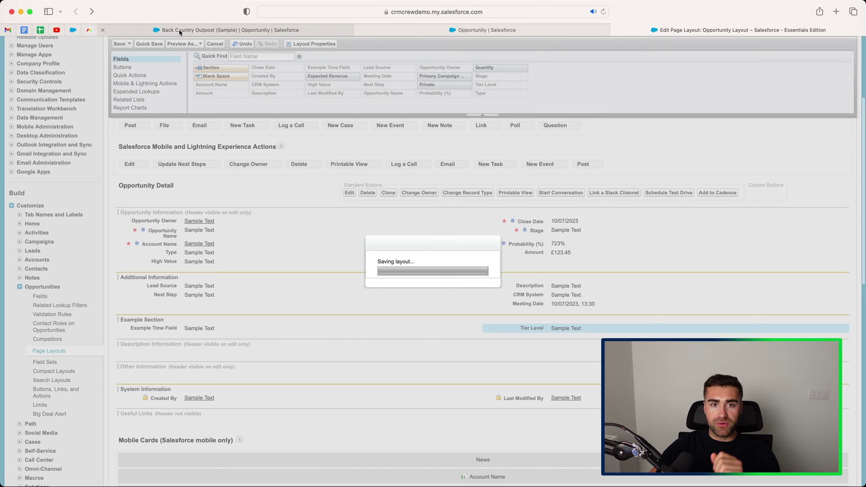
Step: On the Back Country Outpost record, check Example Time Field with a cancelled inline edit
left_click(178, 29)
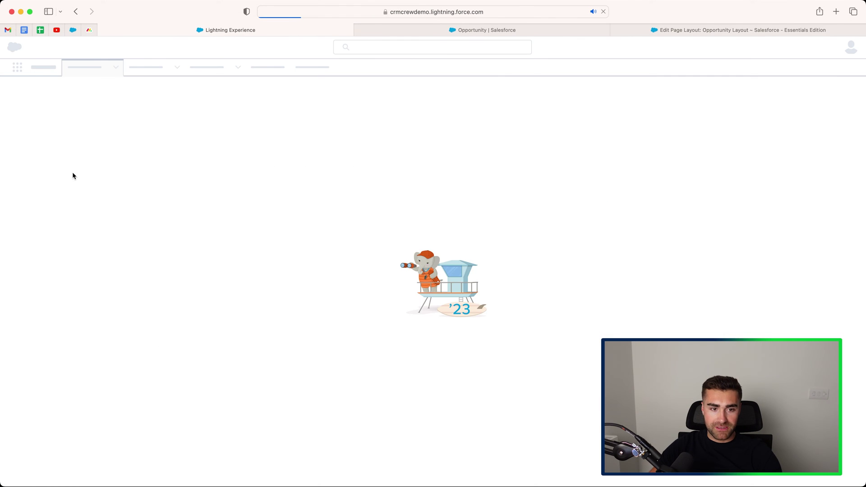
scroll(257, 226, "down", 3)
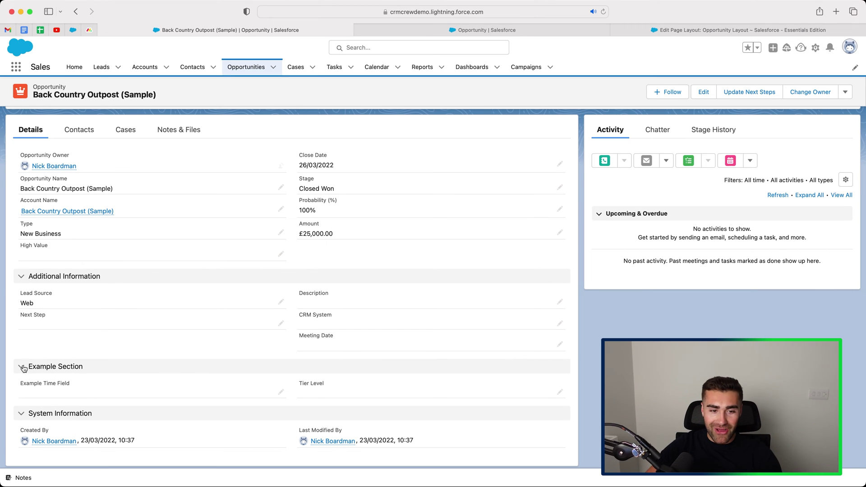
left_click(284, 390)
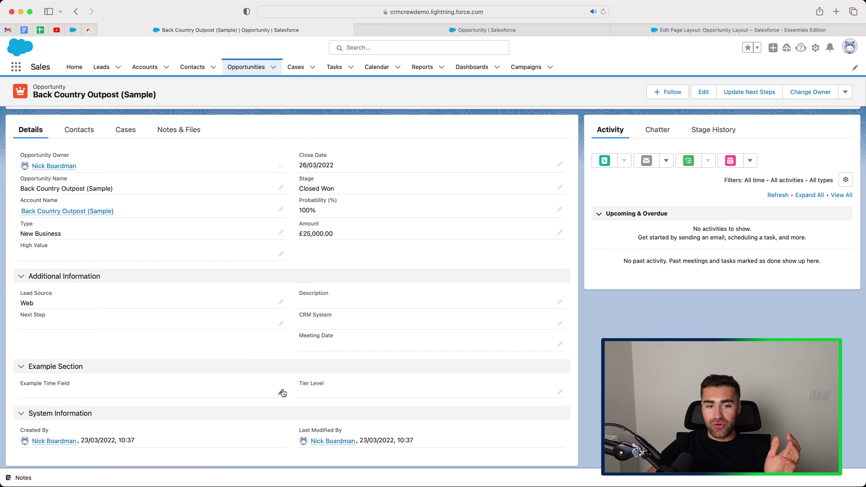
left_click(277, 452)
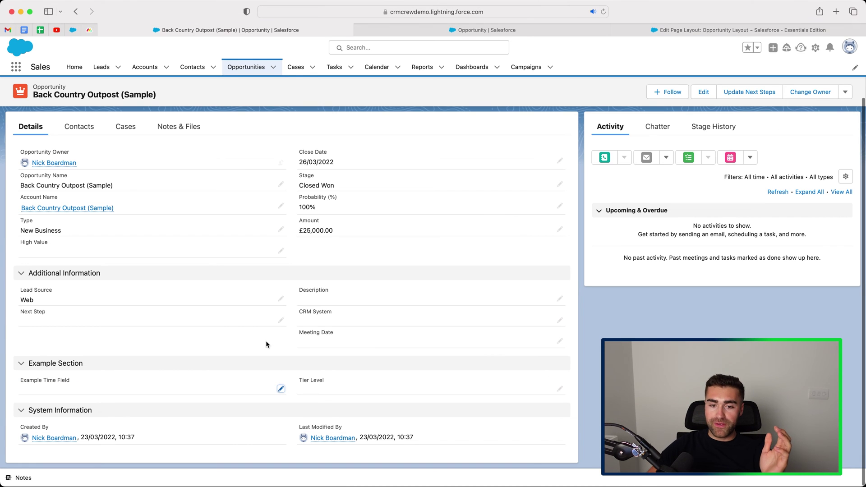
scroll(226, 325, "up", 1)
scroll(227, 326, "up", 2)
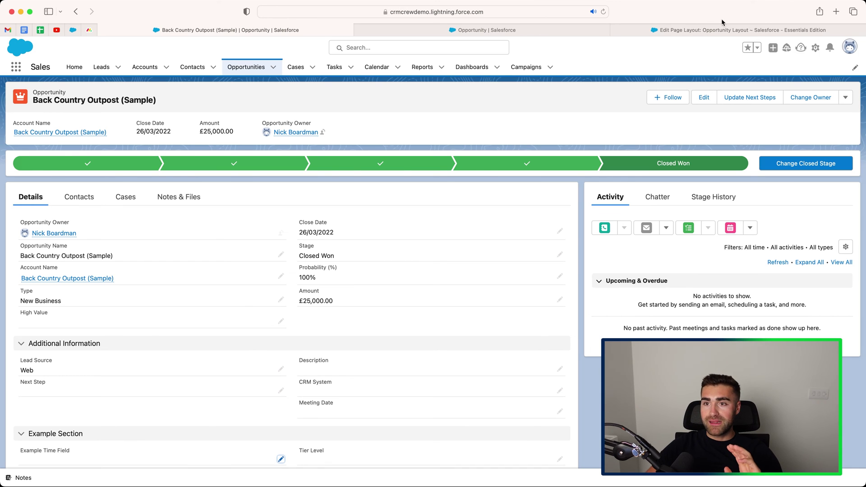
Step: Back in the Opportunity layout editor, view the Related Lists palette category
left_click(726, 30)
scroll(283, 245, "up", 5)
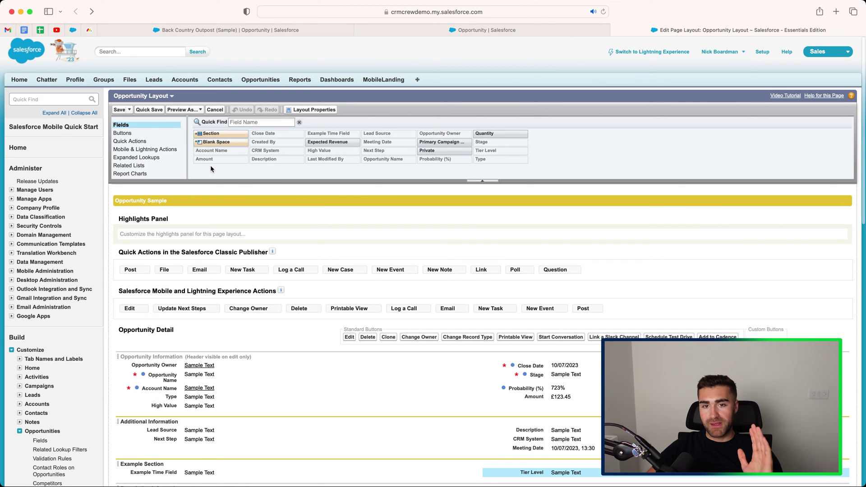
scroll(140, 144, "down", 3)
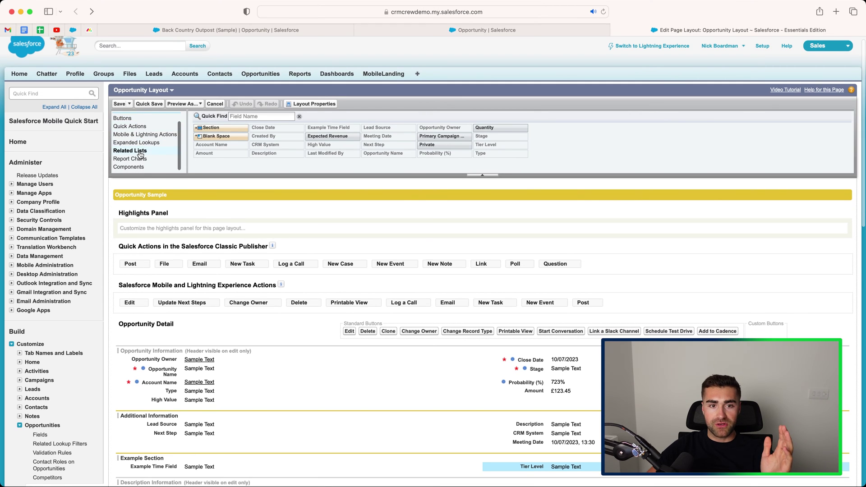
left_click(141, 152)
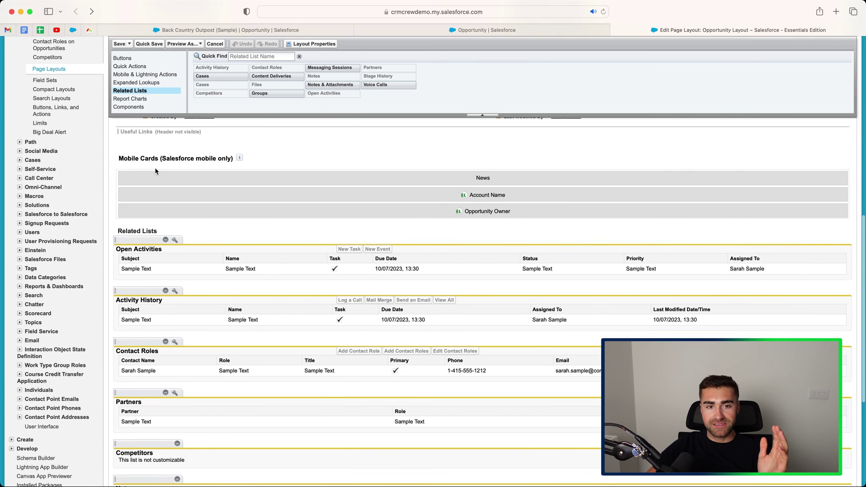
scroll(139, 256, "up", 5)
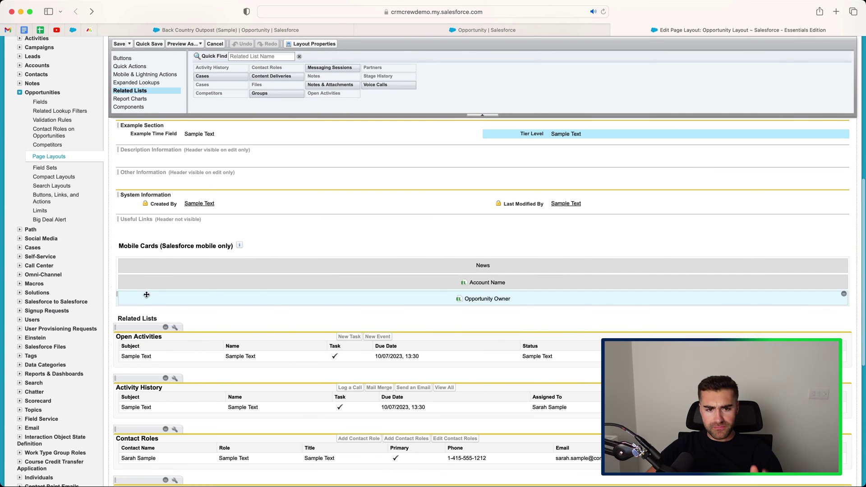
left_click(282, 33)
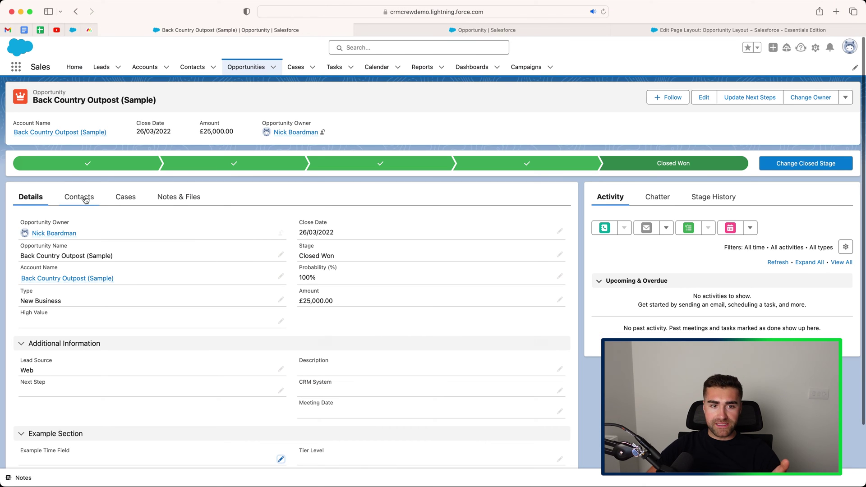
left_click(691, 29)
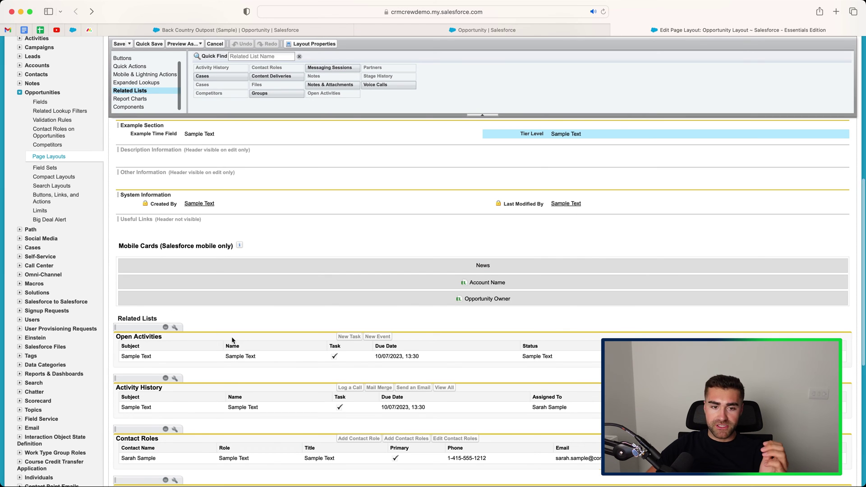
scroll(230, 283, "down", 8)
scroll(221, 357, "up", 4)
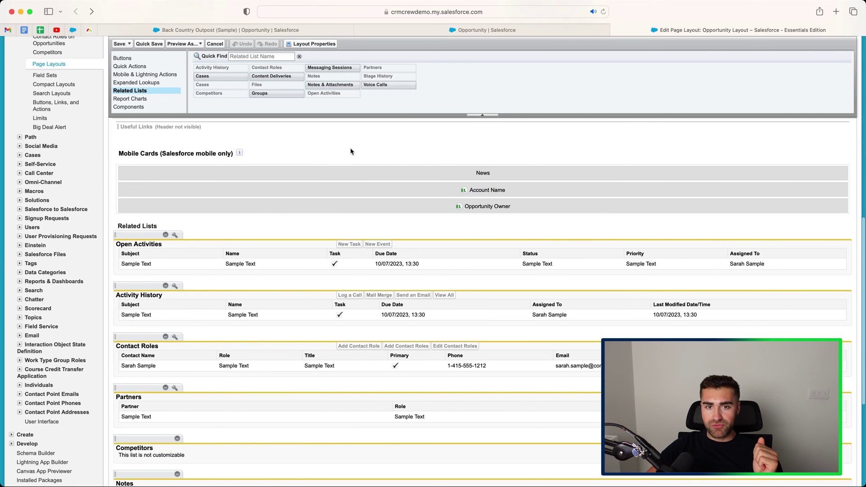
scroll(350, 152, "up", 4)
Step: Browse Report Charts, Expanded Lookups, Mobile & Lightning Actions, Quick Actions and Buttons in the palette
left_click(152, 99)
scroll(152, 115, "up", 4)
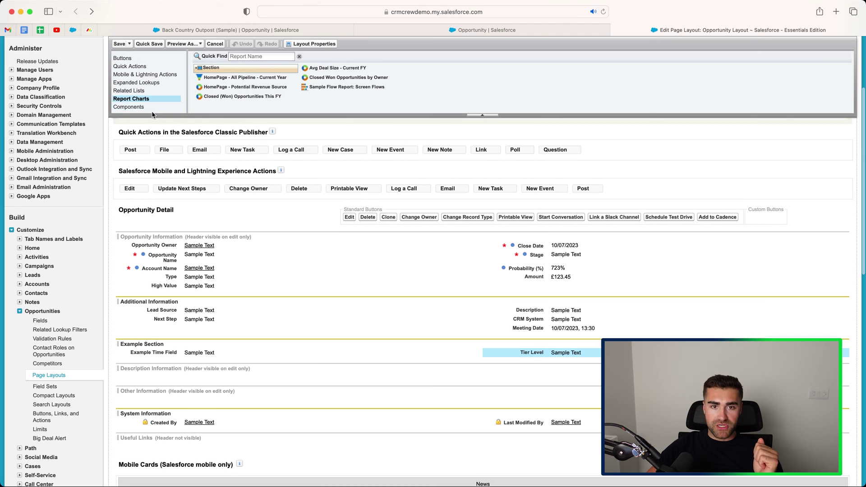
left_click(148, 87)
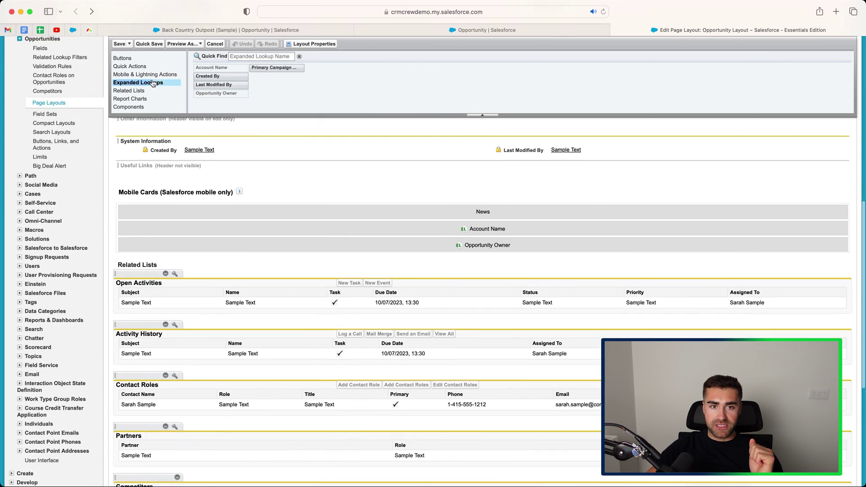
left_click(150, 76)
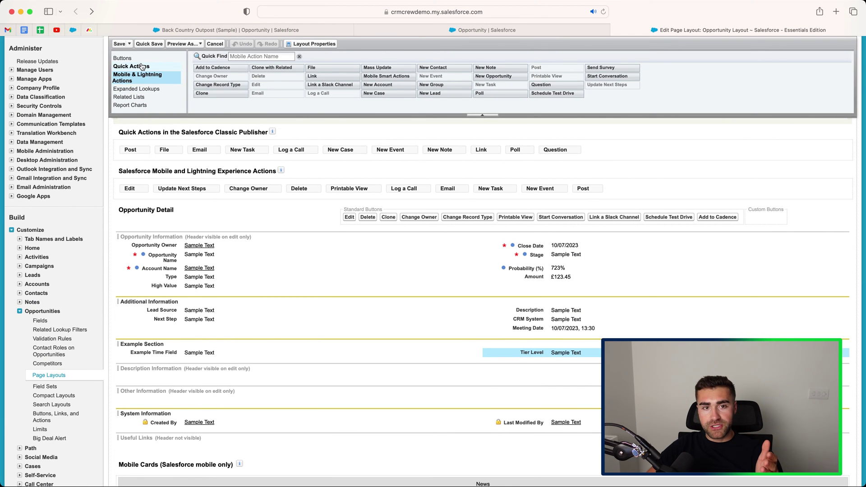
left_click(151, 68)
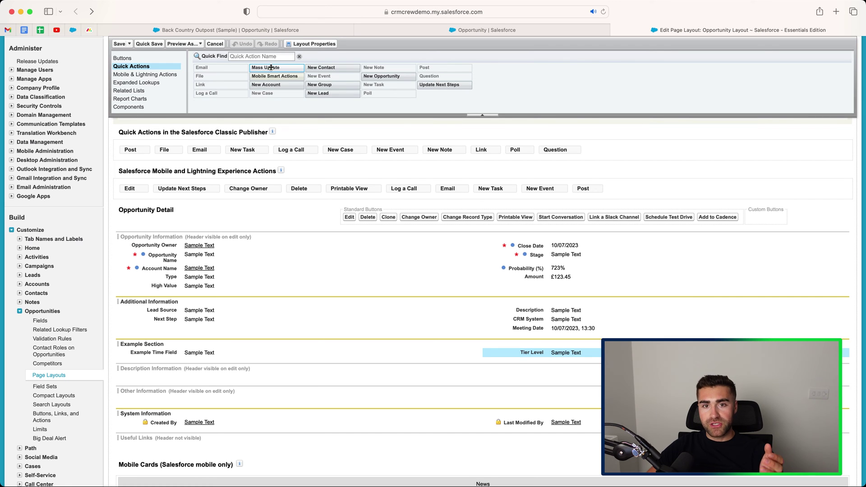
left_click_drag(319, 67, 182, 93)
left_click(136, 61)
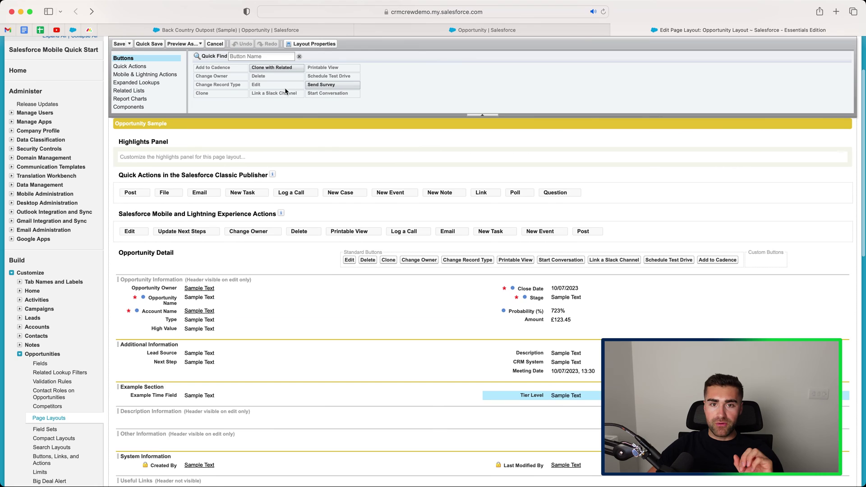
scroll(145, 77, "up", 2)
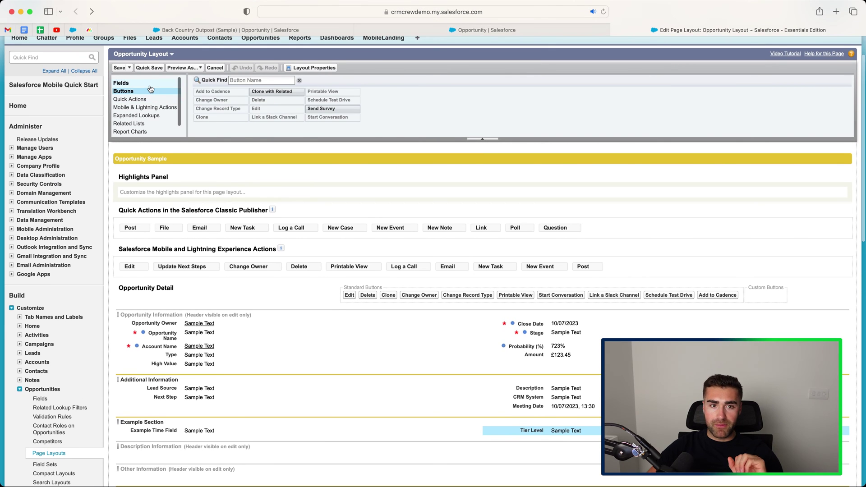
Step: Show the Fields palette and demonstrate dragging Blank Space into Opportunity Information
left_click(121, 83)
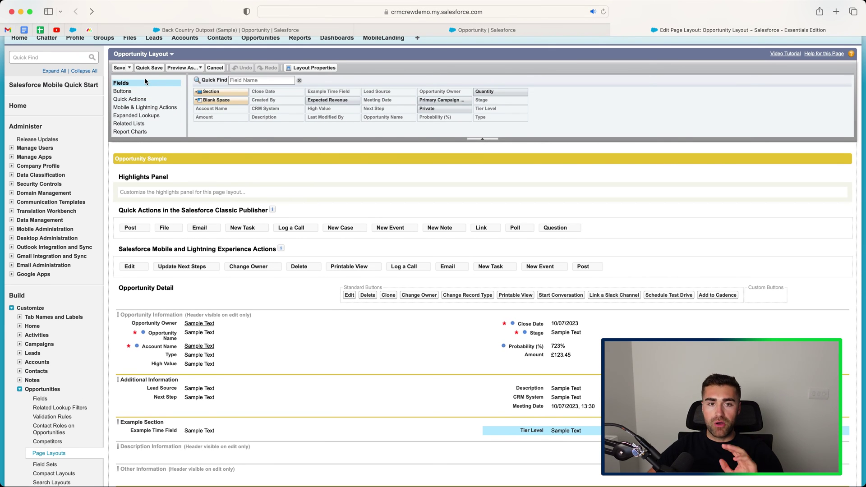
left_click_drag(216, 100, 138, 112)
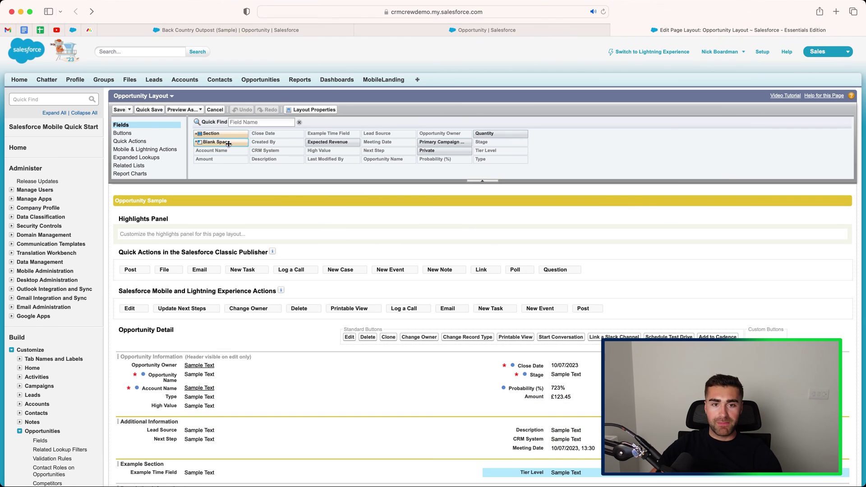
left_click_drag(228, 143, 249, 138)
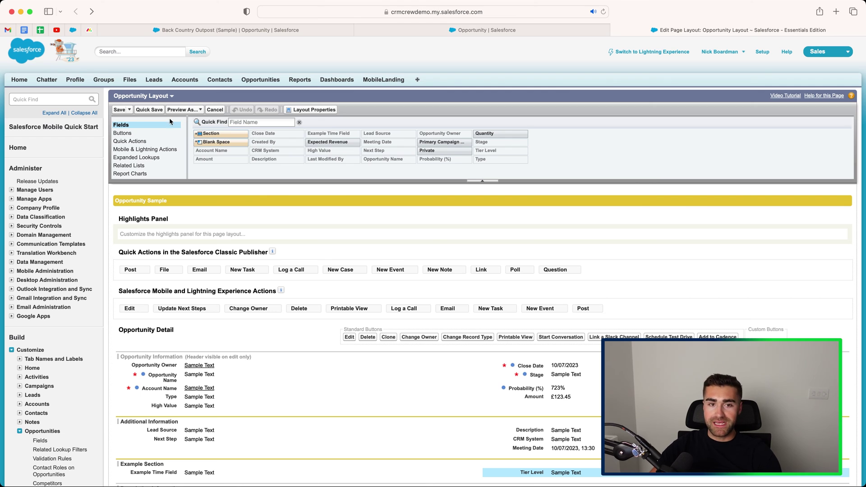
Step: Save the Opportunity layout and close the Home and Opportunity setup tabs, keeping the record
left_click(119, 111)
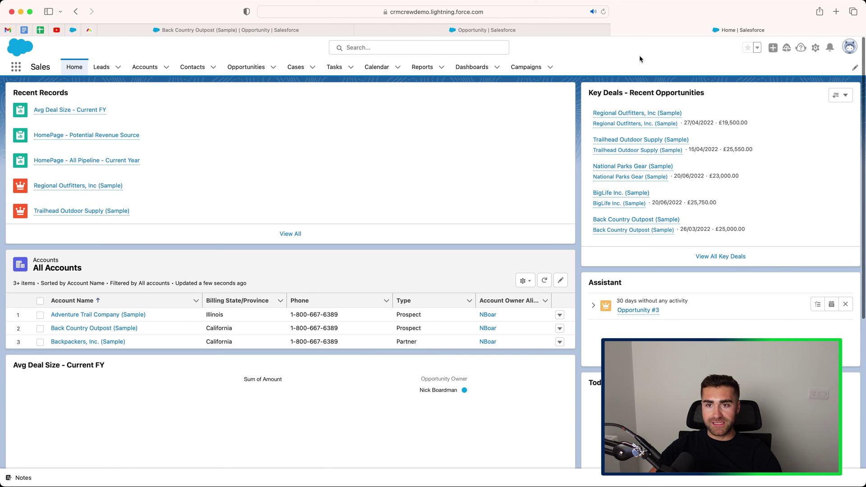
left_click(616, 30)
left_click(299, 32)
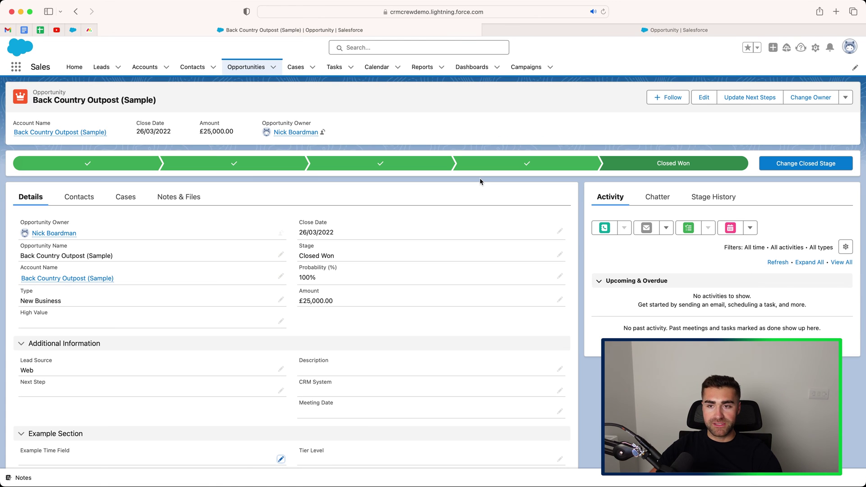
left_click(483, 29)
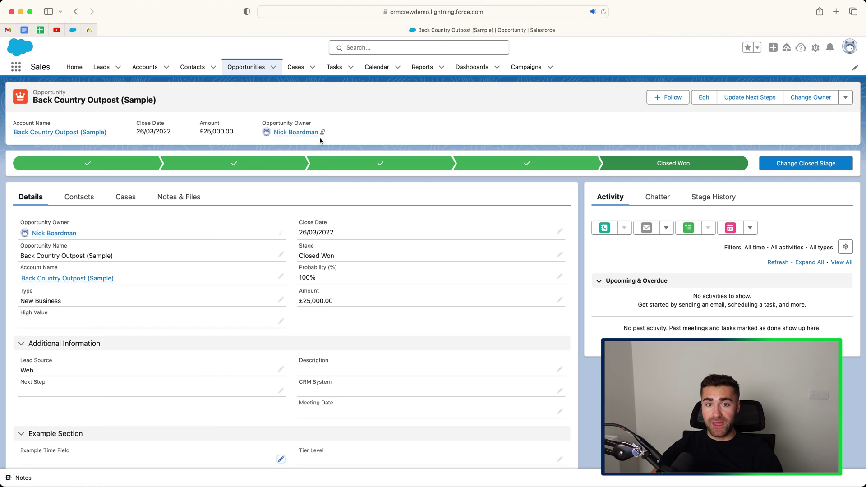
scroll(110, 298, "down", 3)
scroll(332, 192, "up", 3)
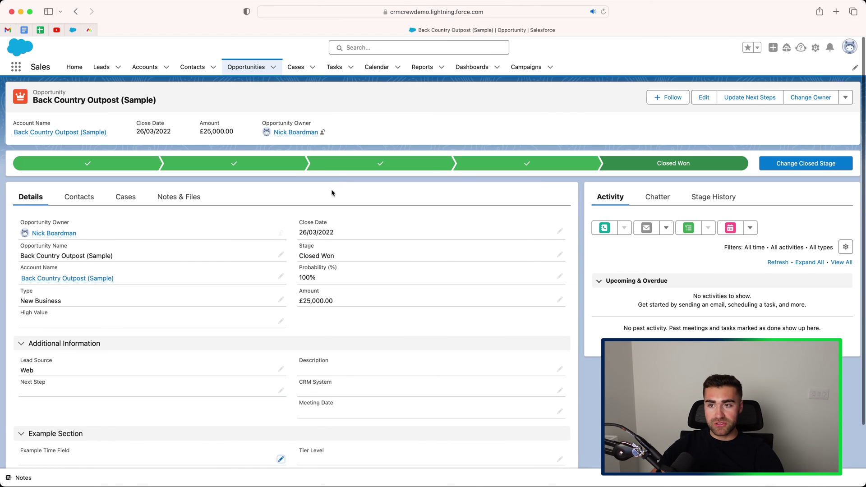
Step: Open Setup in a new tab and reach Lightning App Builder through a Quick Find search for 'light'
left_click(817, 49)
left_click(762, 68)
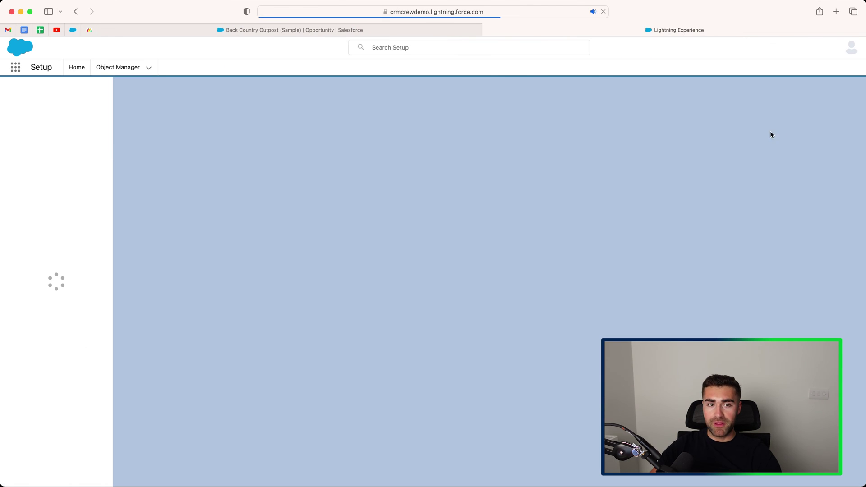
left_click(383, 30)
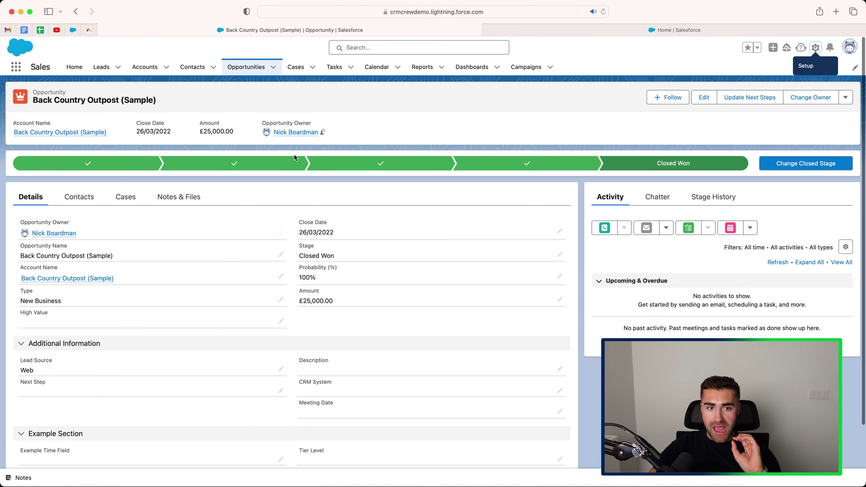
left_click(589, 31)
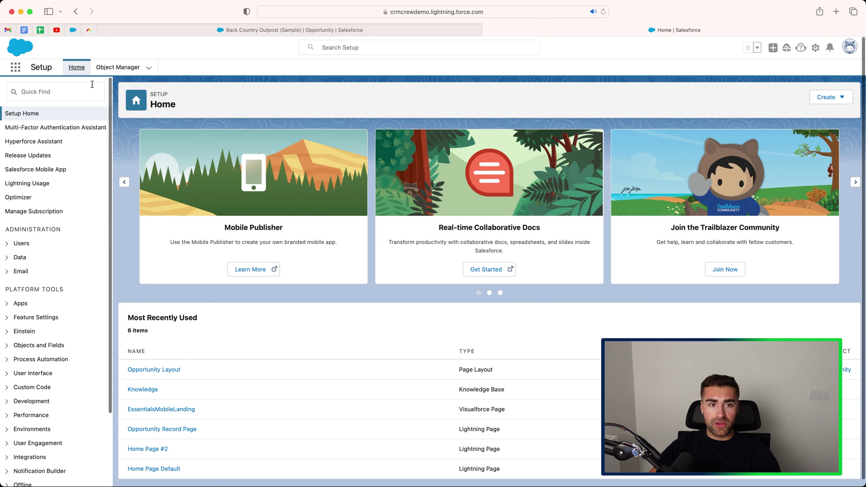
left_click(77, 88)
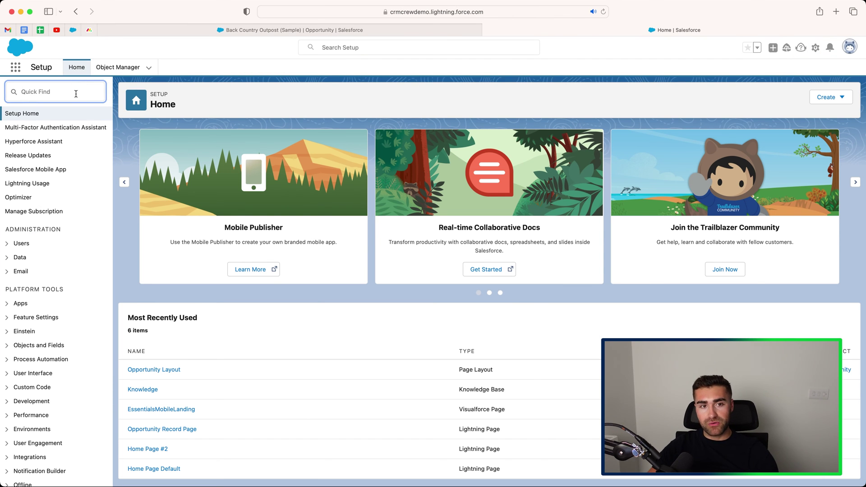
type("light")
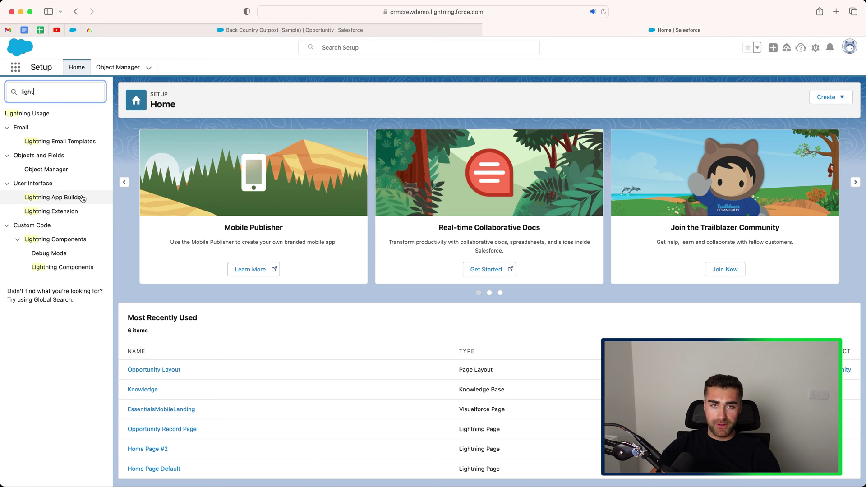
left_click(60, 200)
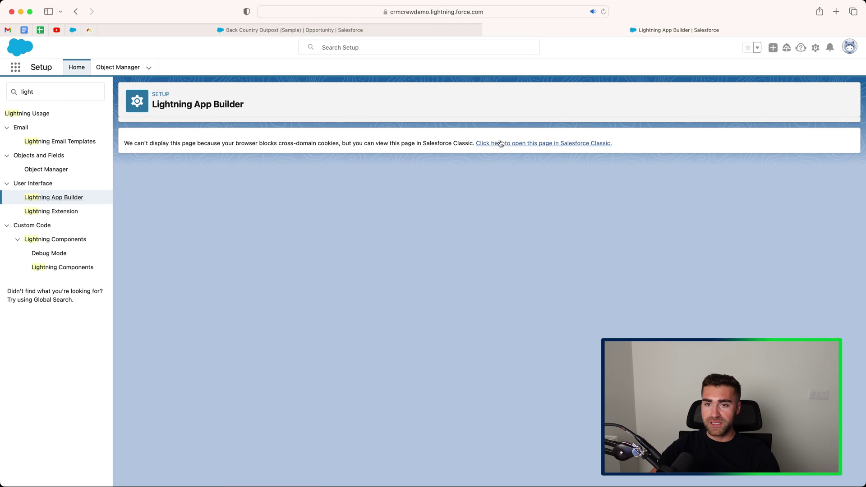
Step: Switch to the Salesforce Classic view and open the Opportunity Record Page for editing
left_click(498, 143)
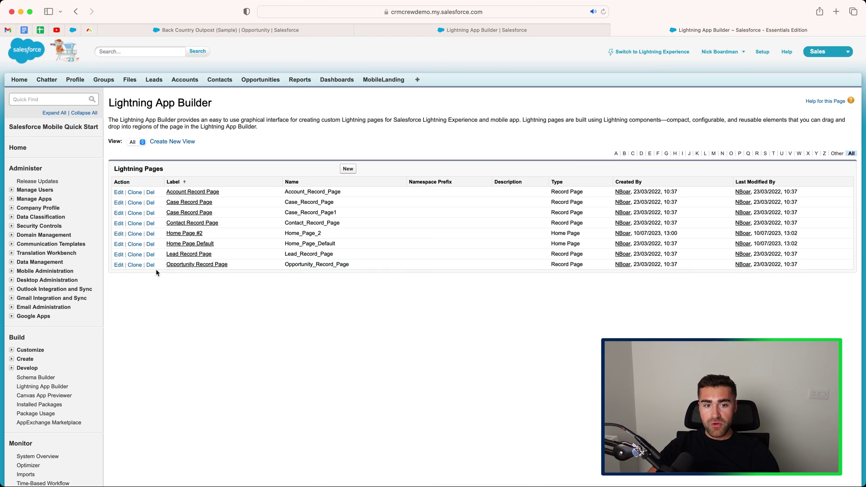
left_click(119, 265)
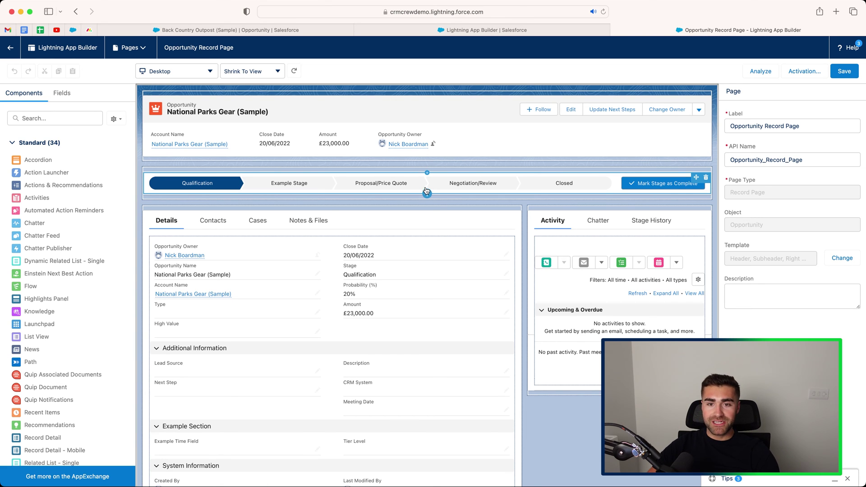
Step: Drag the Path component above the Highlights Panel and save the Opportunity Record Page
scroll(68, 299, "down", 5)
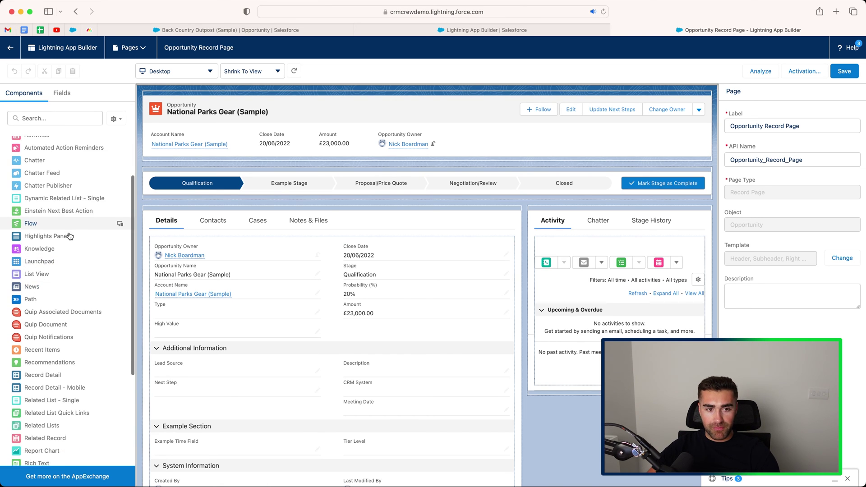
scroll(52, 360, "up", 5)
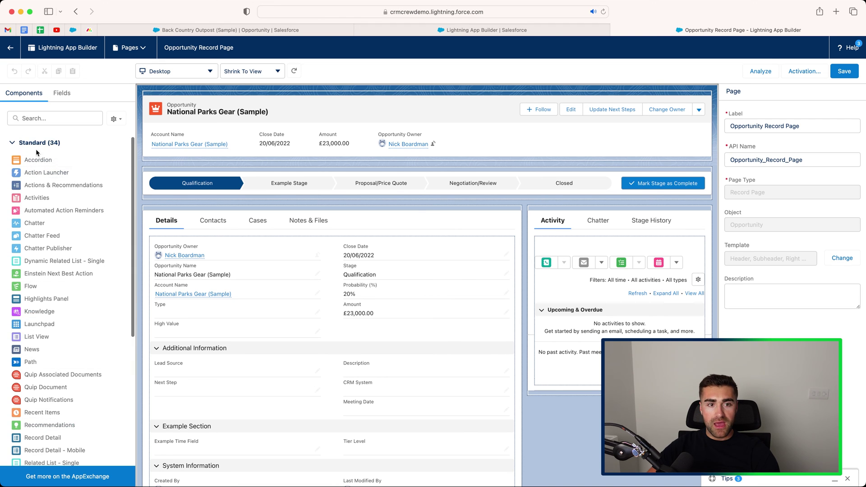
scroll(43, 203, "down", 2)
scroll(46, 248, "down", 10)
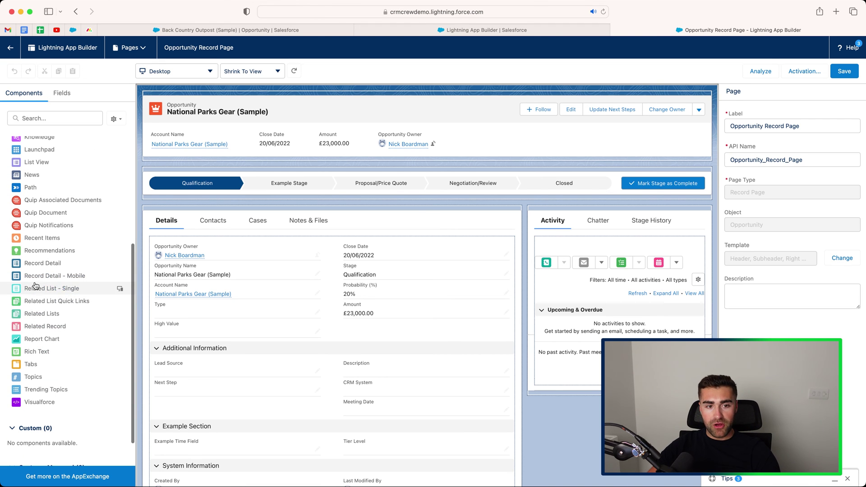
mouse_move(45, 276)
left_mouse_down()
mouse_move(203, 261)
mouse_move(272, 220)
mouse_move(46, 287)
left_mouse_up()
scroll(117, 272, "up", 5)
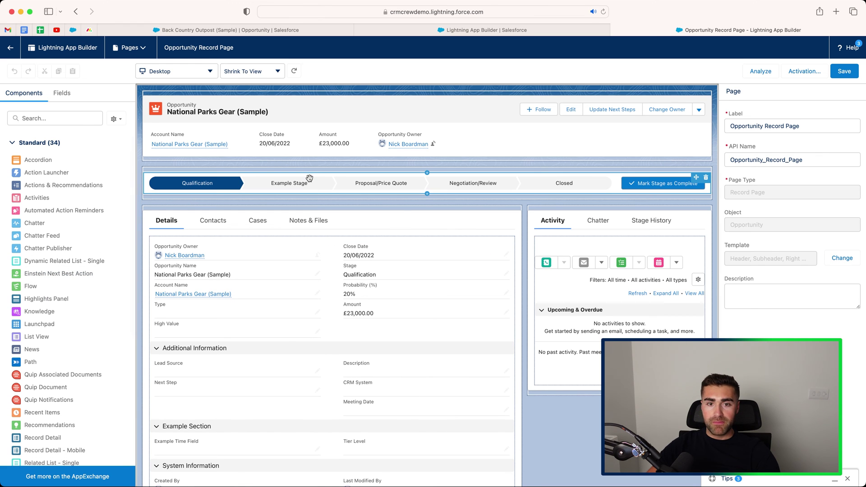
left_click_drag(306, 185, 304, 104)
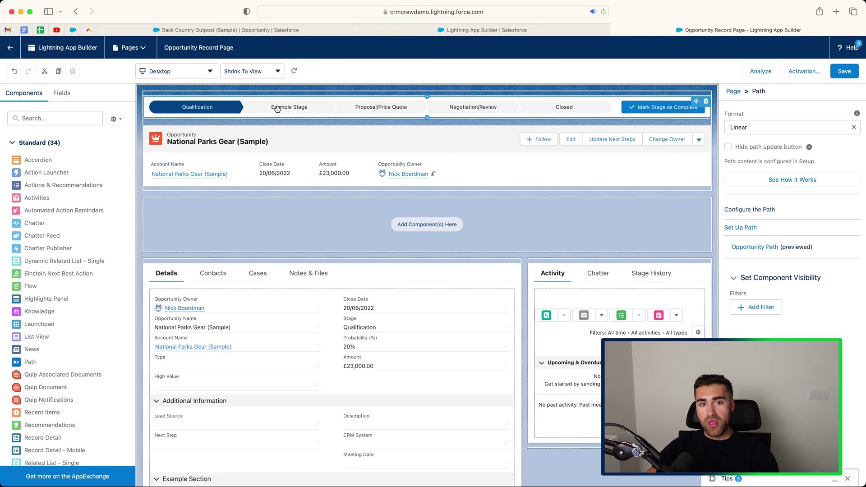
left_click(842, 72)
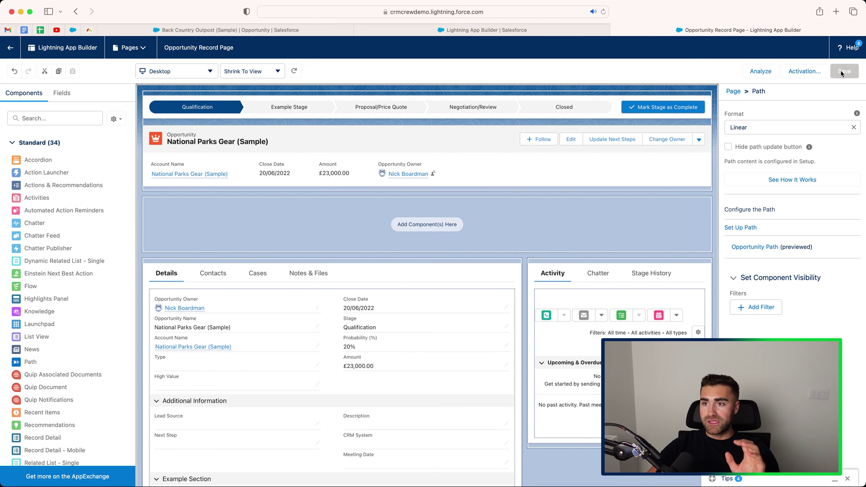
Step: Reload the opportunity to check the top path, then drag Path back below the Highlights Panel
left_click(209, 25)
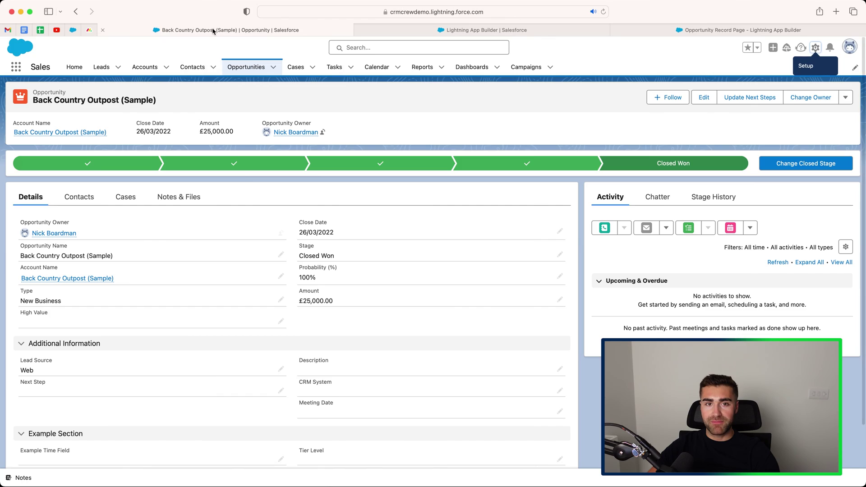
key("super+r")
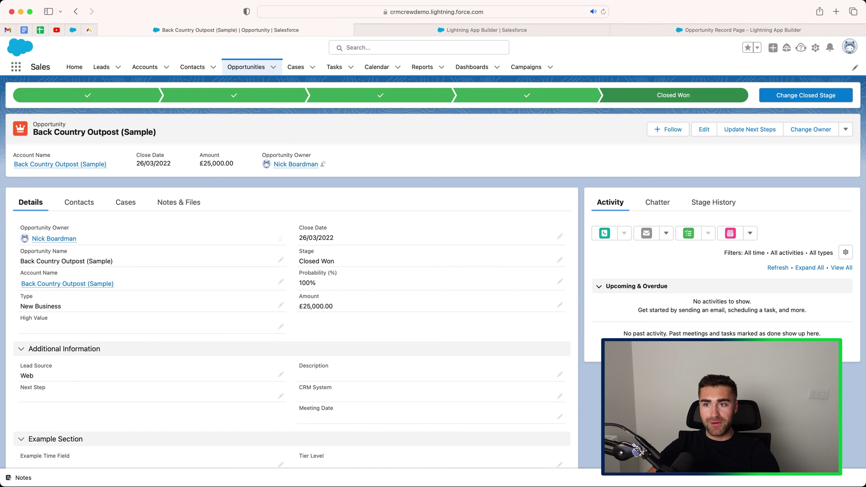
left_click(613, 28)
left_click_drag(306, 110, 300, 209)
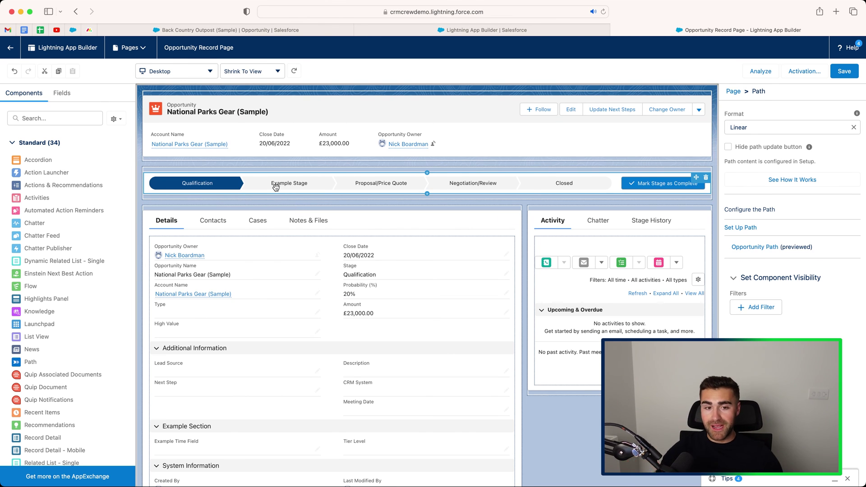
Step: Browse the Components list and select the Highlights Panel on the canvas to view its properties
scroll(51, 154, "down", 1)
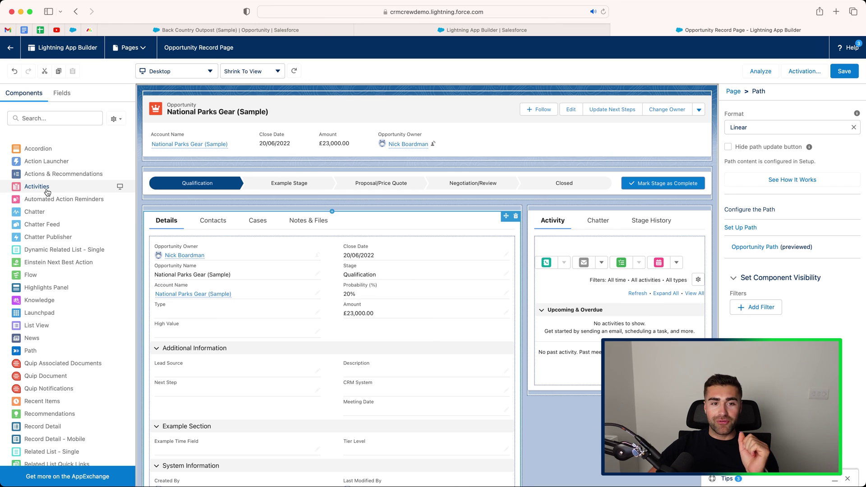
scroll(54, 203, "down", 2)
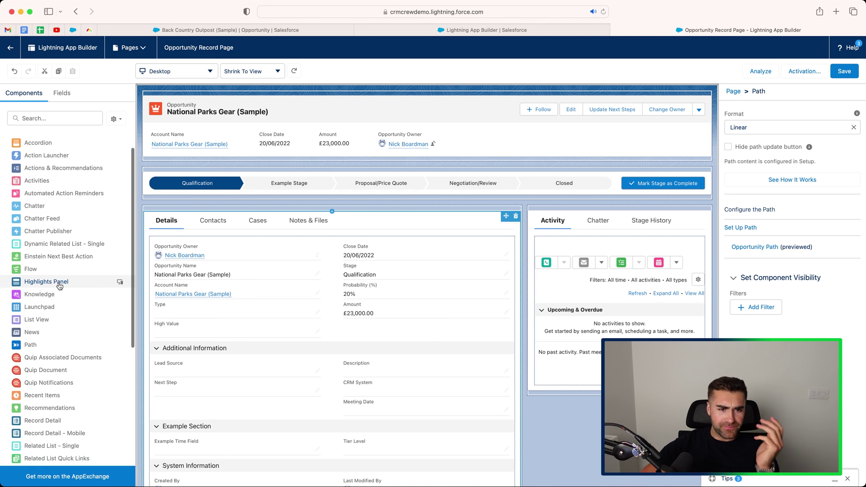
scroll(73, 311, "down", 1)
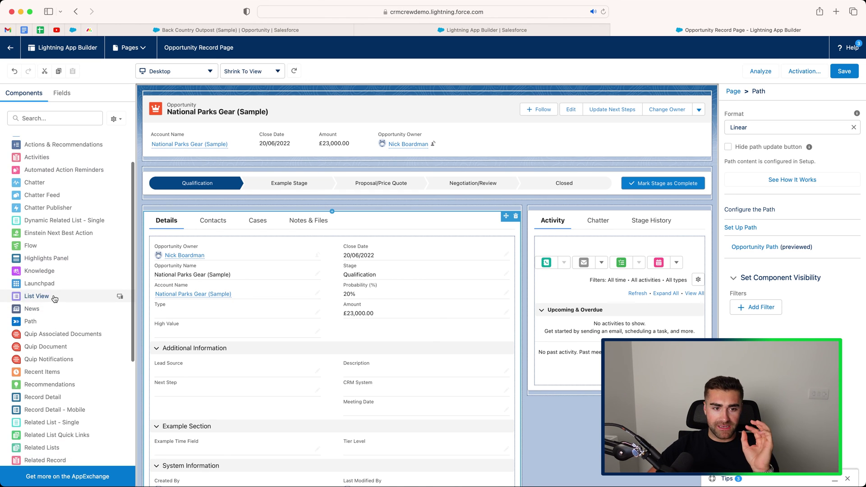
scroll(84, 318, "down", 5)
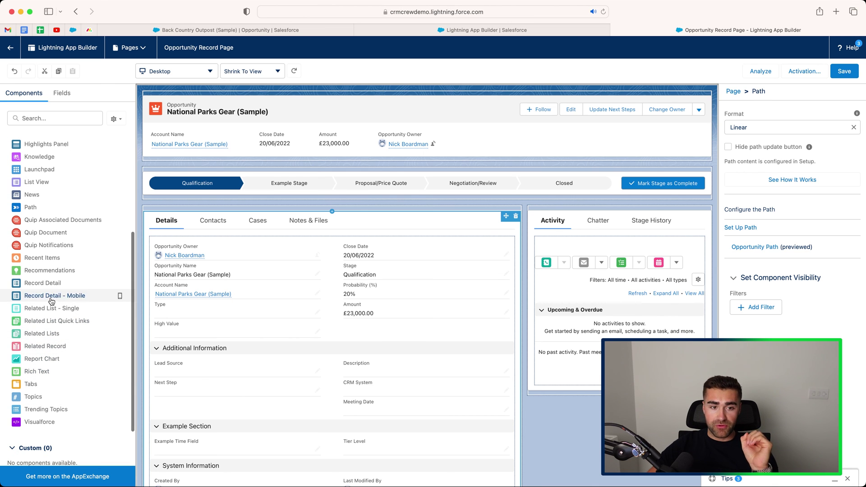
scroll(55, 215, "up", 3)
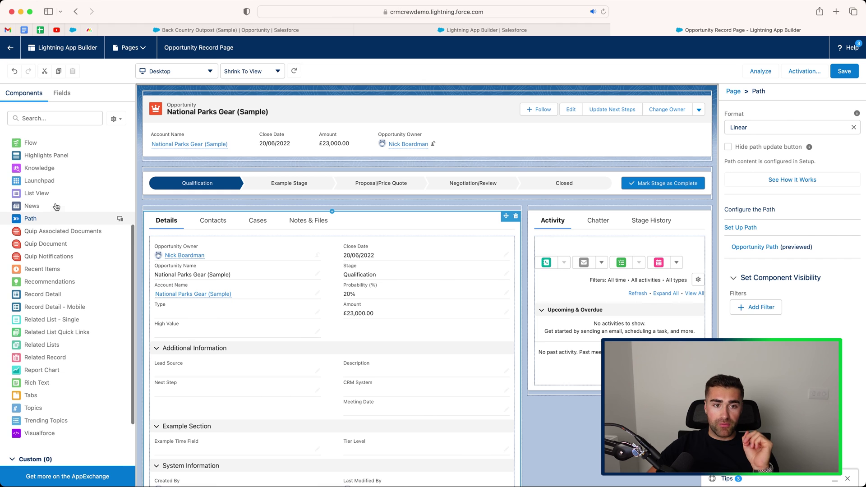
scroll(54, 343, "down", 2)
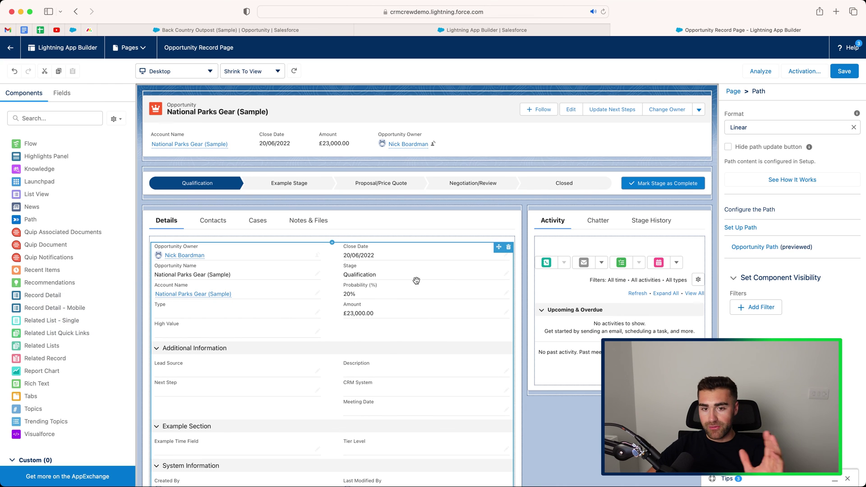
left_click(359, 115)
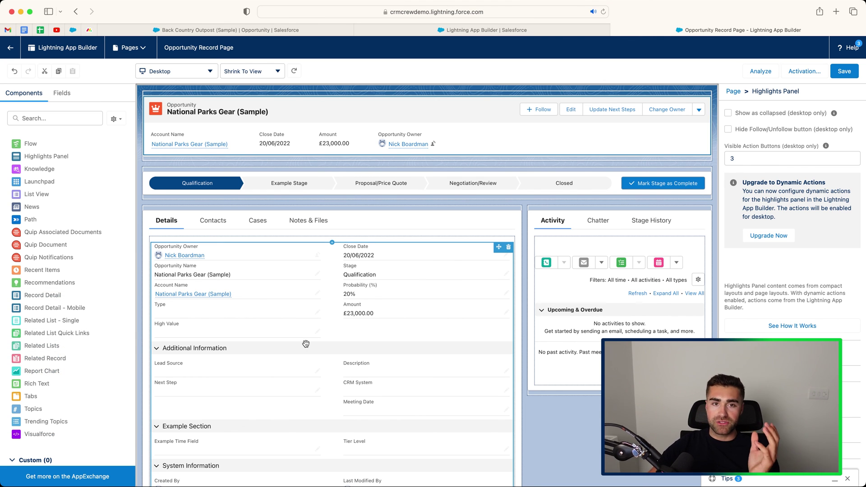
Step: Save the Opportunity Record Page and go back to the Back Country Outpost opportunity
left_click(838, 72)
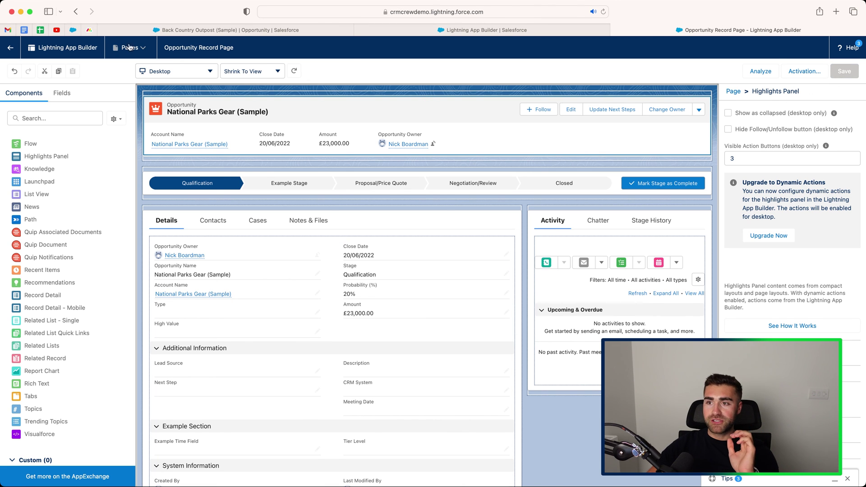
left_click(172, 30)
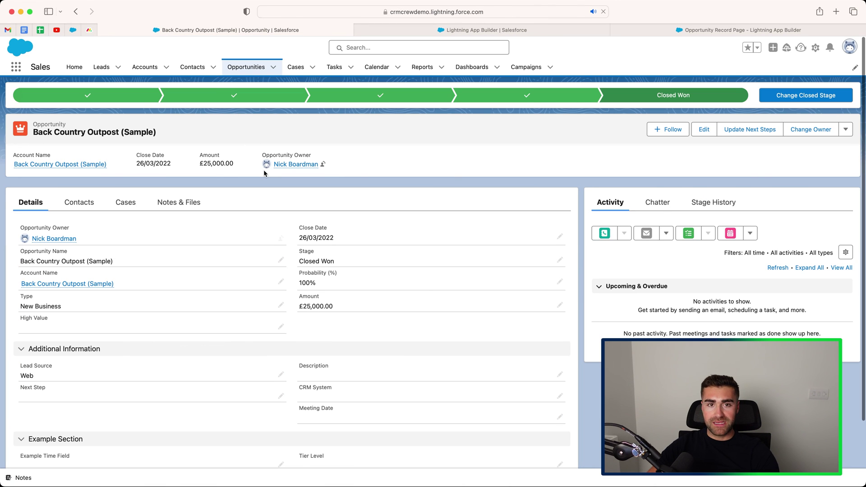